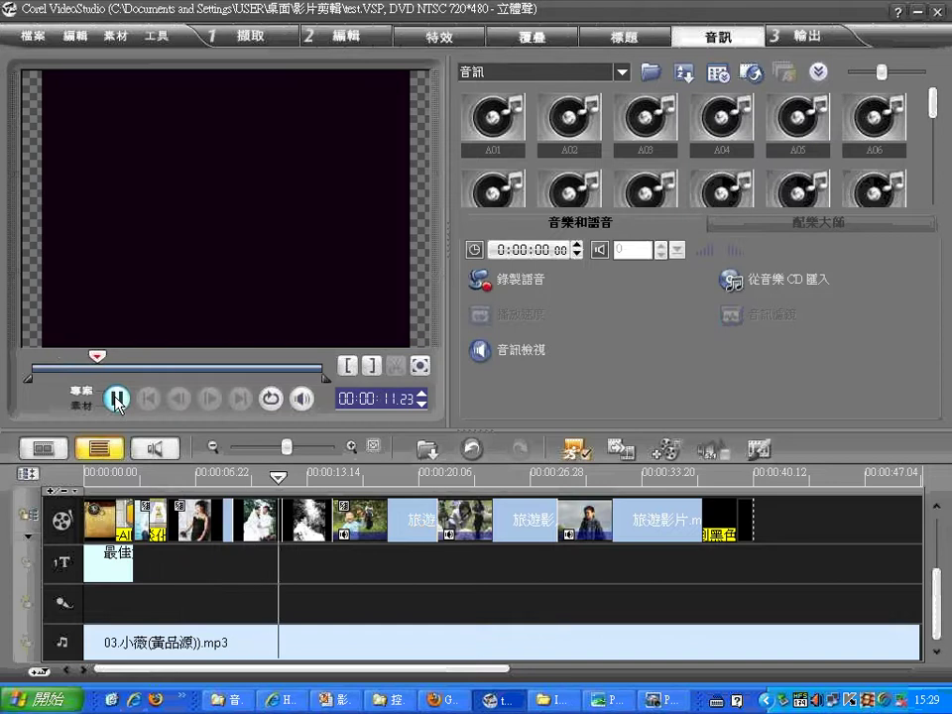
Preview the last part of the project, playing from about 00:00:44.07 to the end
left_click(116, 400)
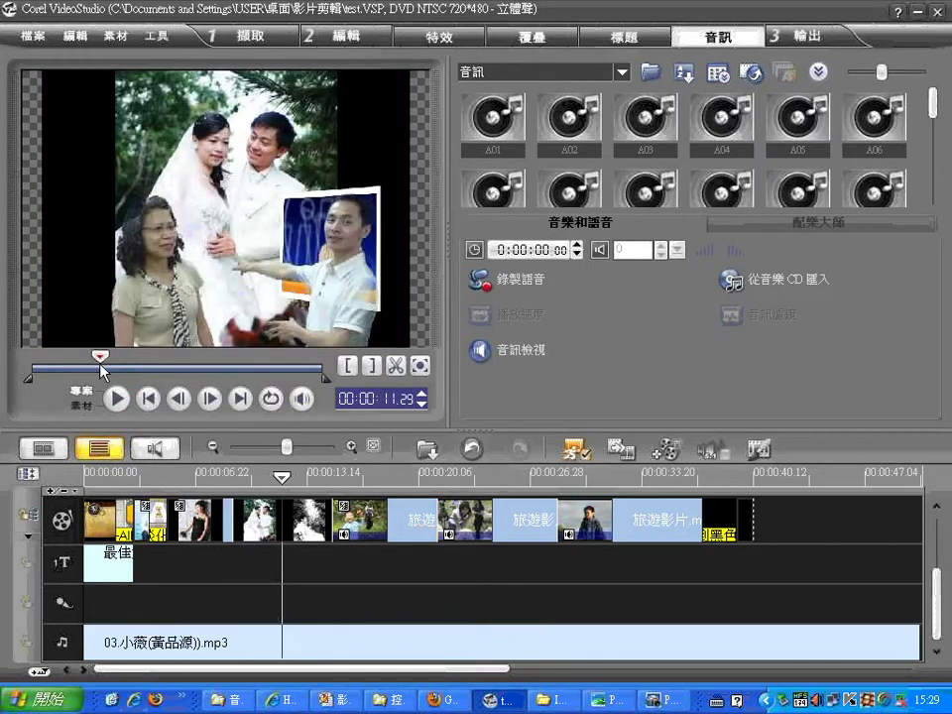
left_click_drag(100, 356, 252, 364)
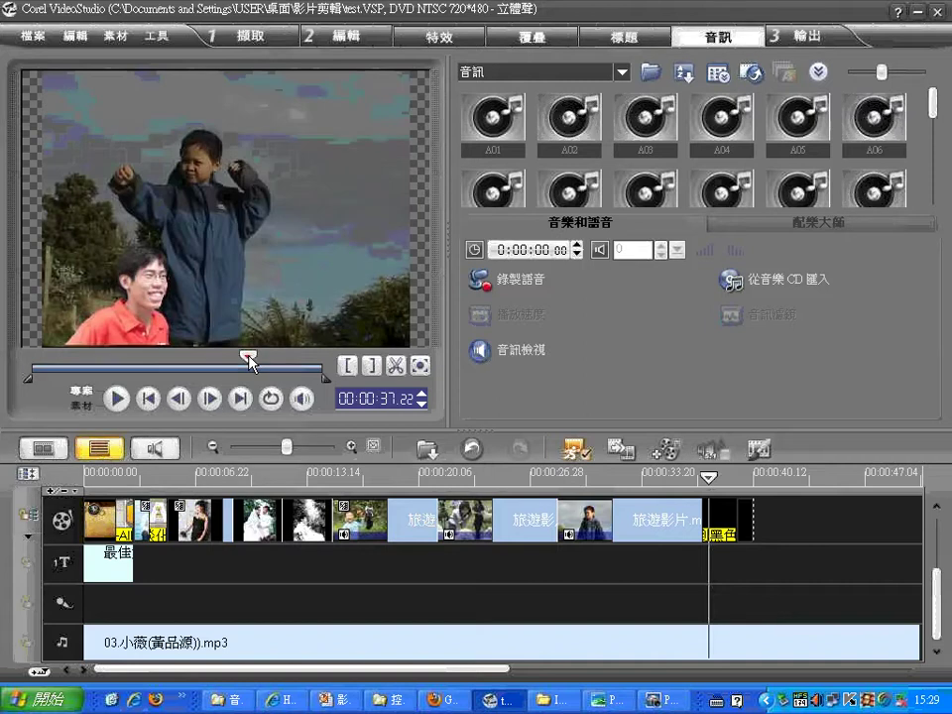
left_click_drag(249, 362, 288, 357)
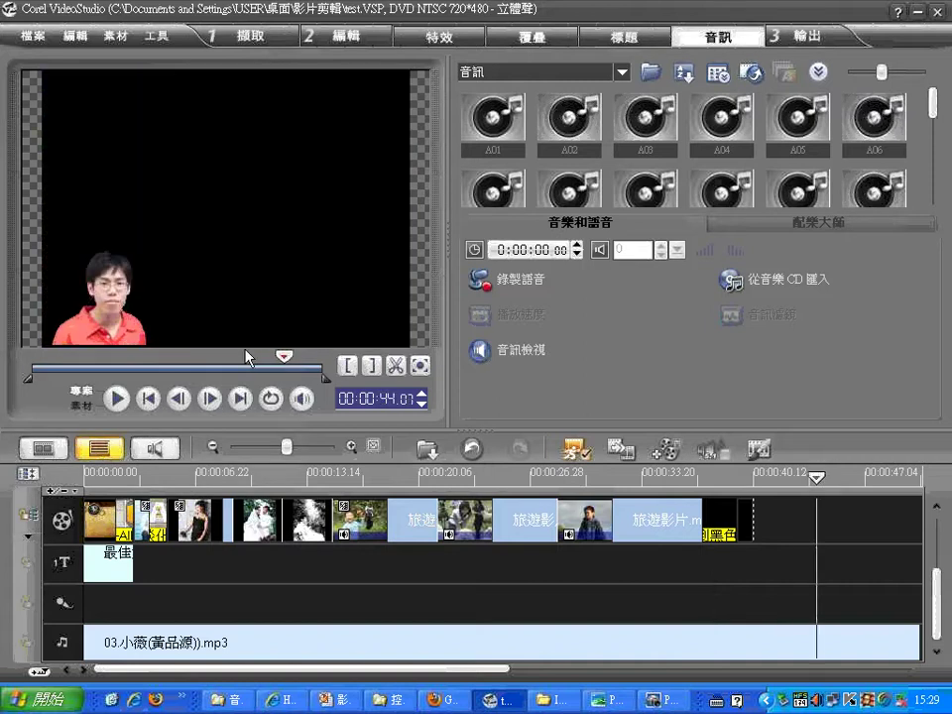
left_click(115, 397)
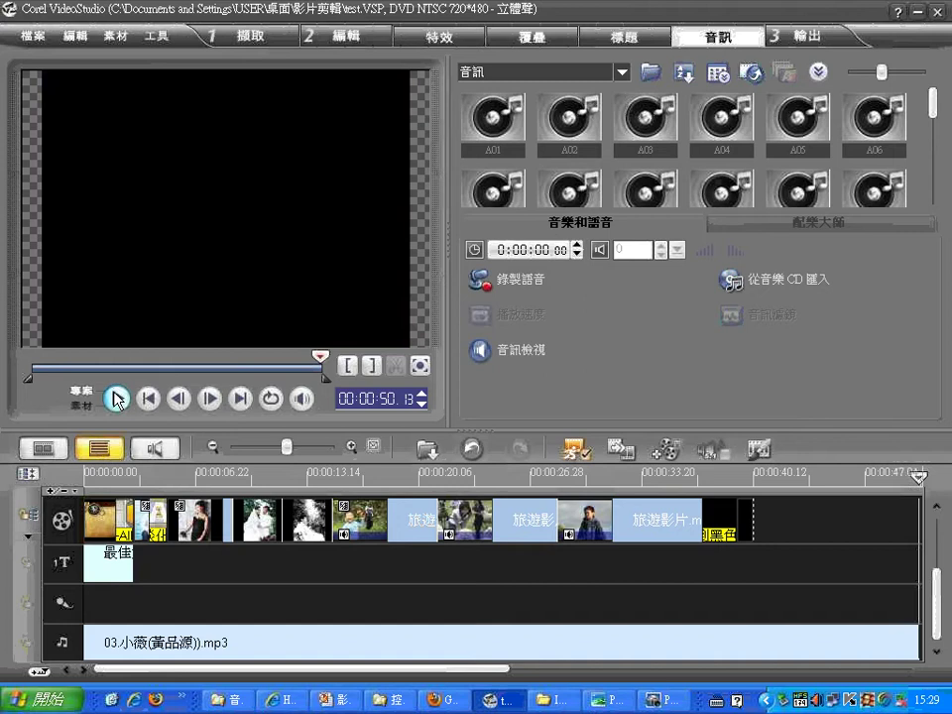
Show the clips as a storyboard and inspect the second and sixth clips
left_click(59, 452)
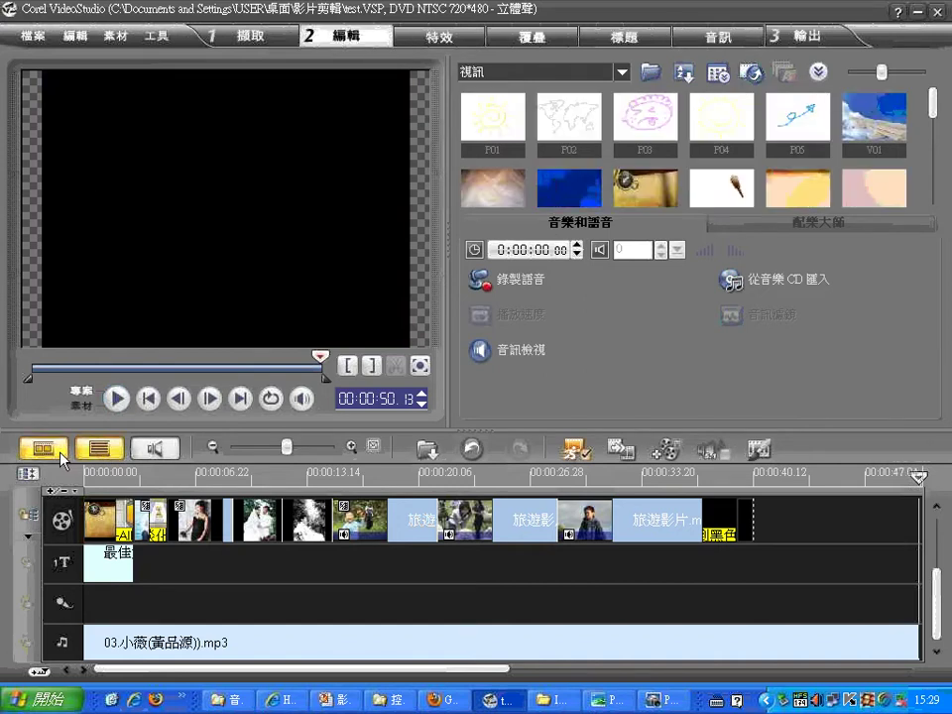
left_click(276, 572)
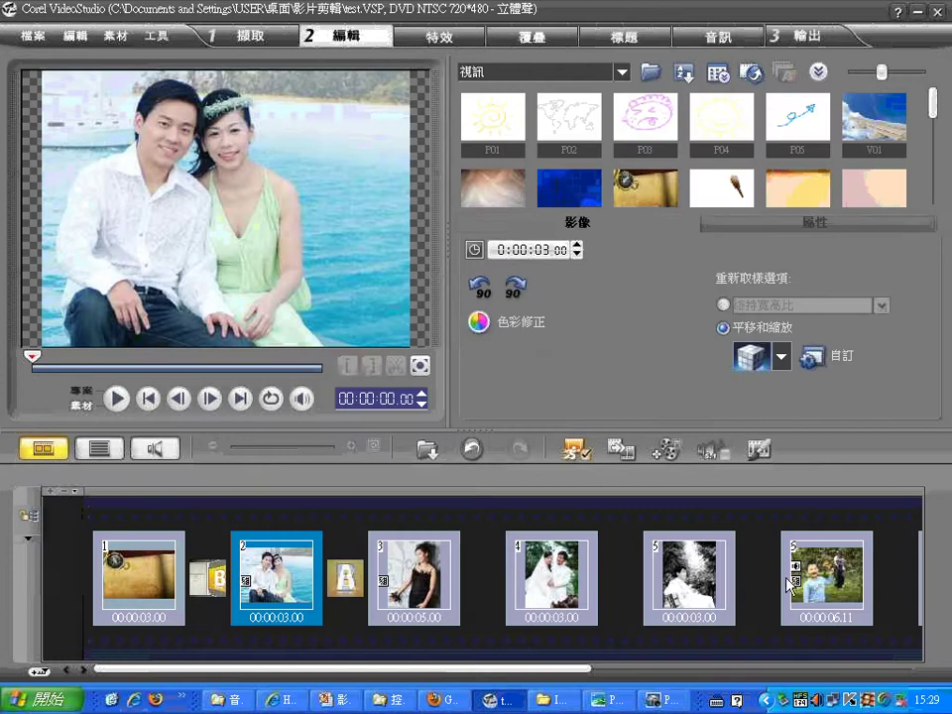
left_click(817, 578)
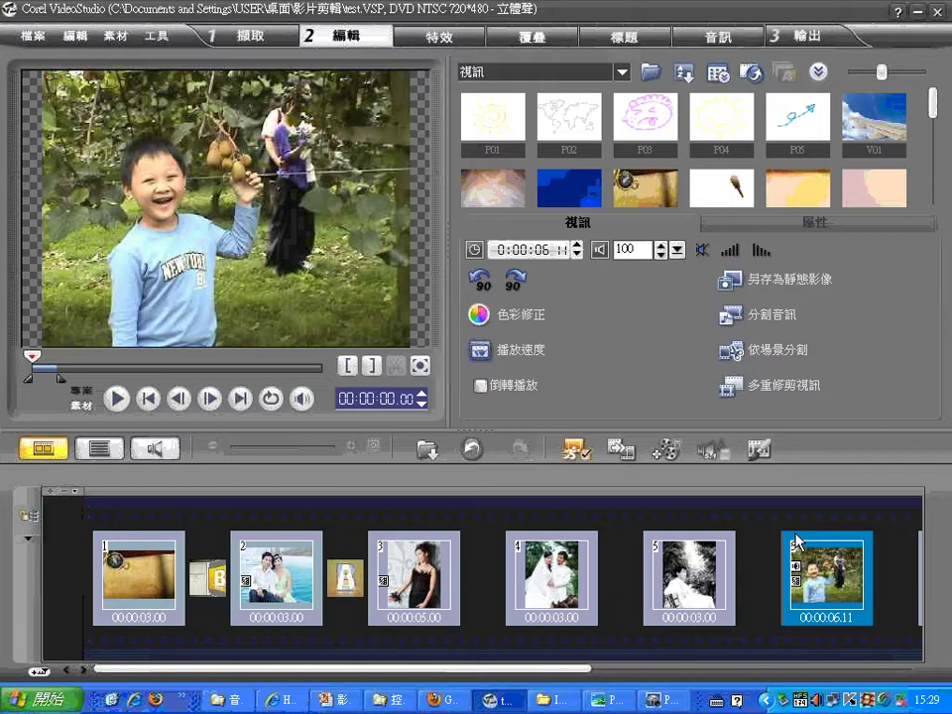
Compare the storyboard and timeline views of the project and display the tracks in audio view with their waveforms
left_click(717, 37)
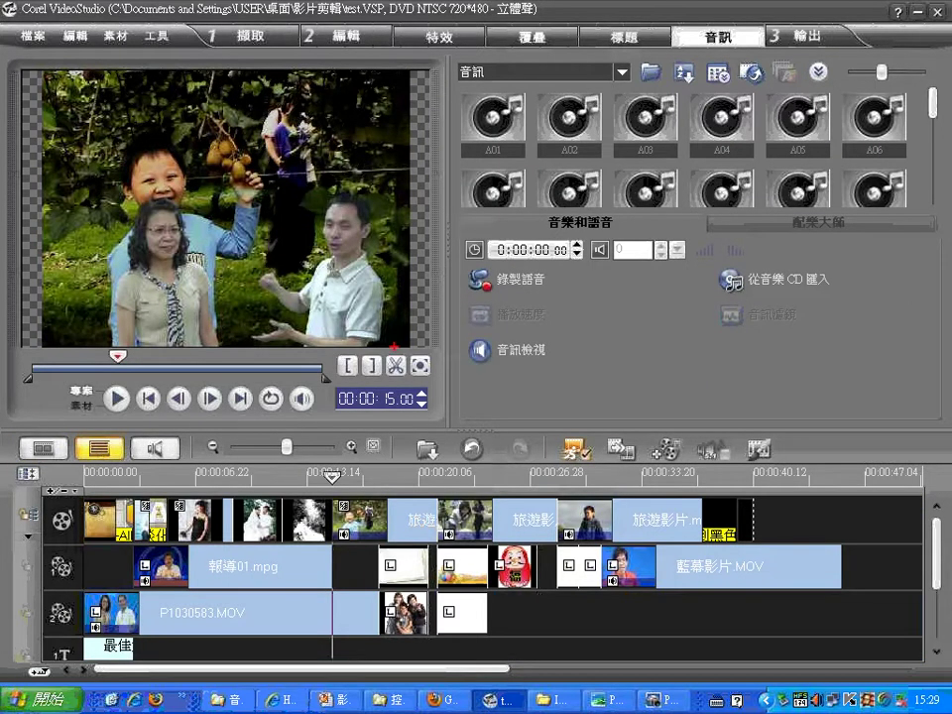
left_click_drag(34, 422, 65, 414)
left_click(51, 451)
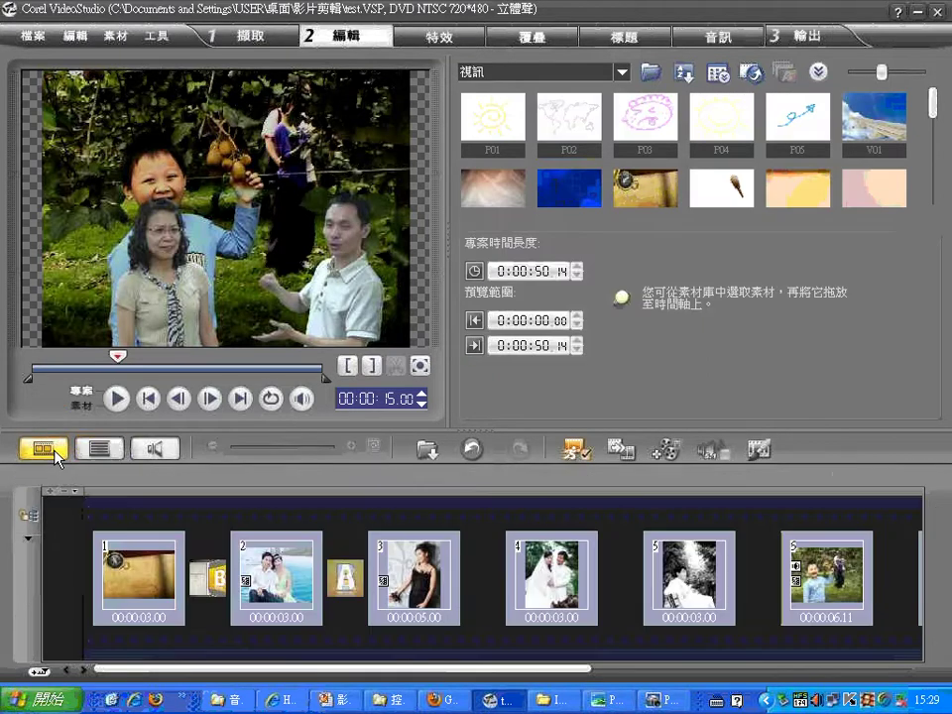
left_click(94, 447)
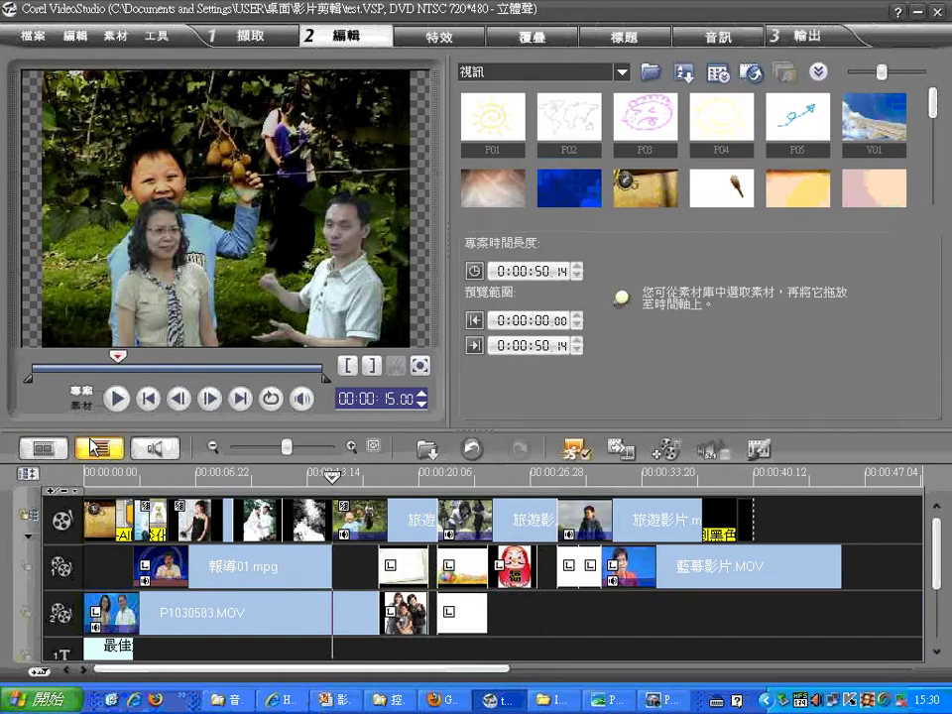
left_click(149, 448)
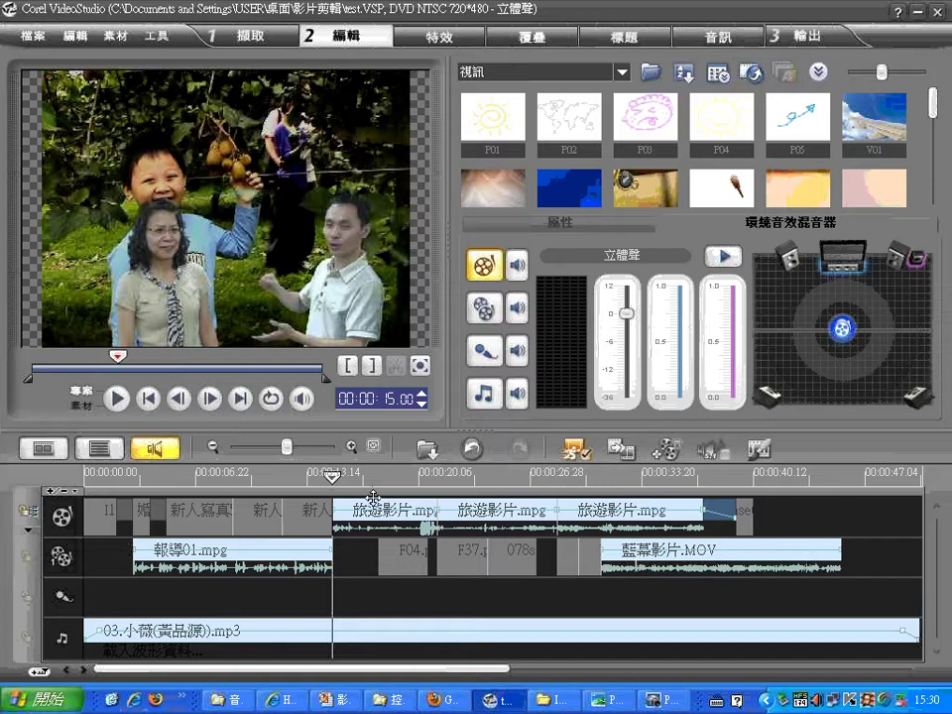
Play the project from about 00:00:02.25 and again from 00:00:15.00 to hear how the tracks mix
left_click(328, 475)
left_click_drag(328, 475, 122, 477)
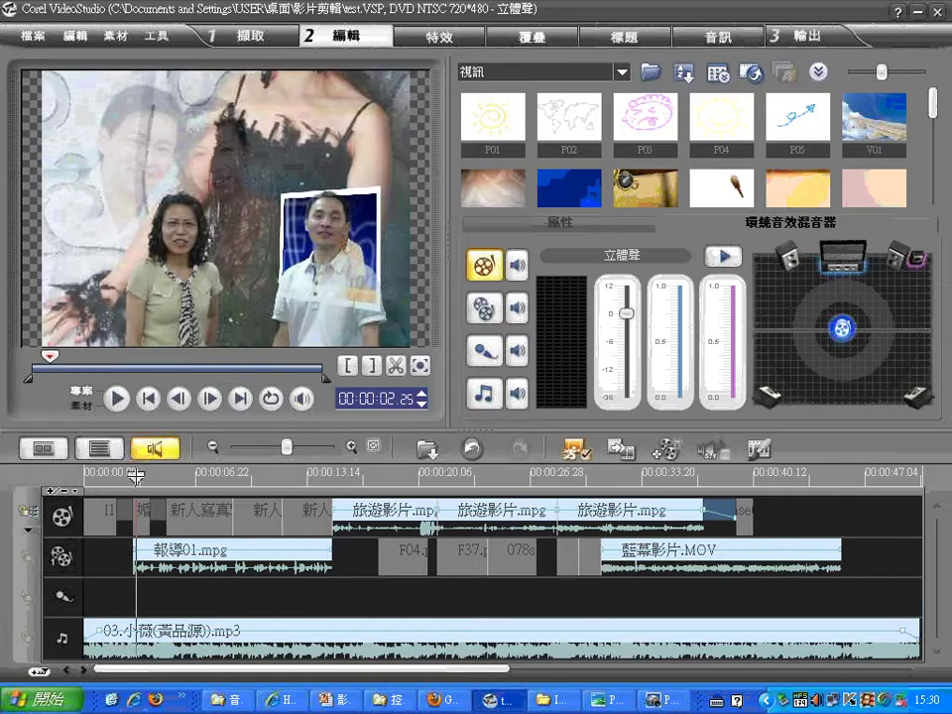
left_click(117, 398)
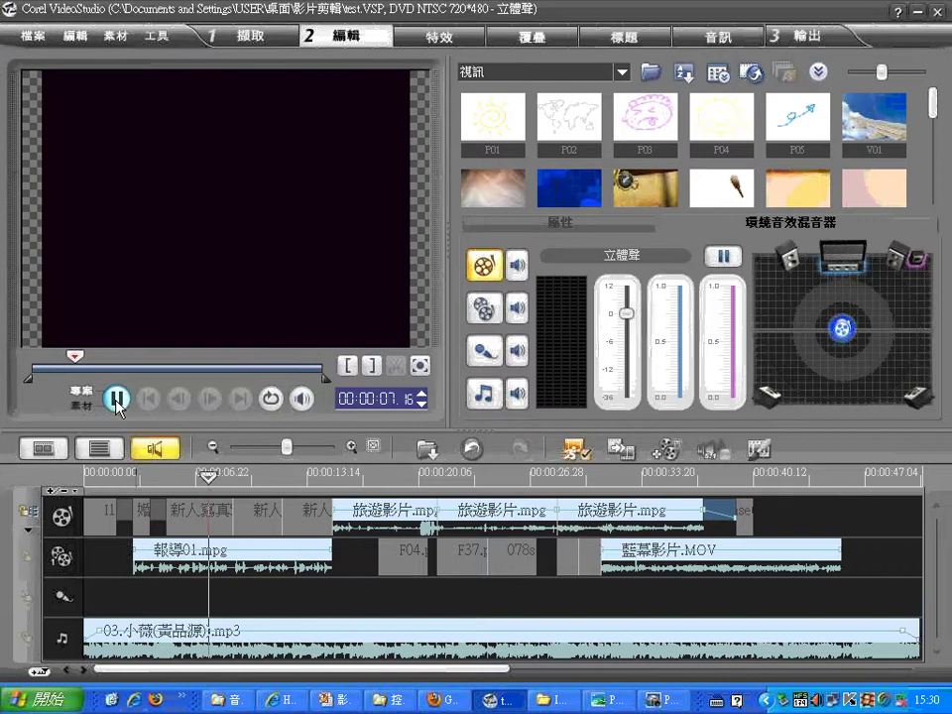
left_click(341, 482)
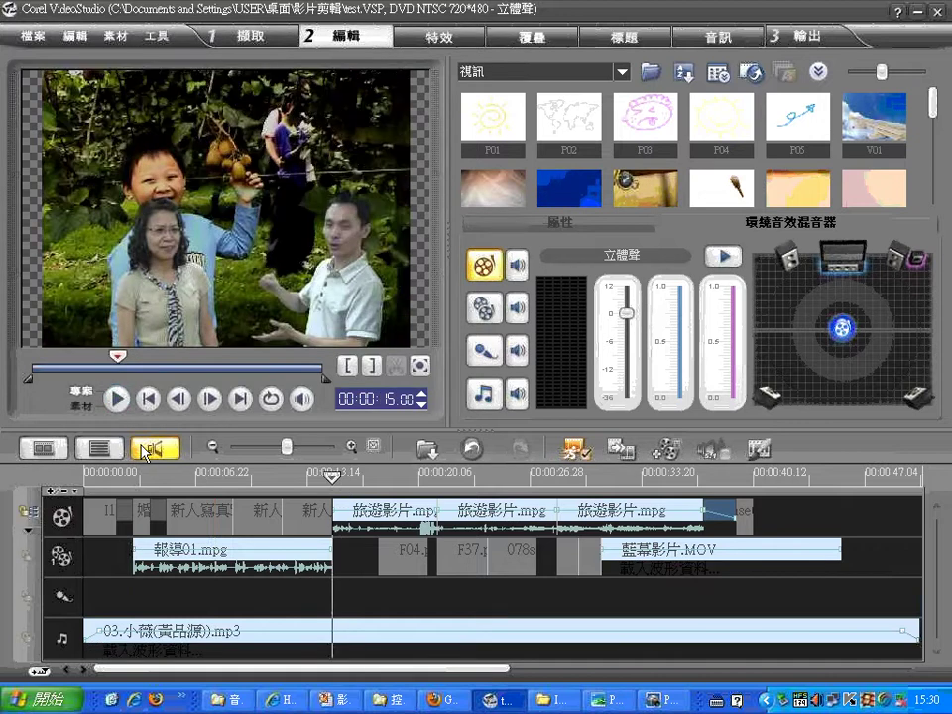
left_click(117, 398)
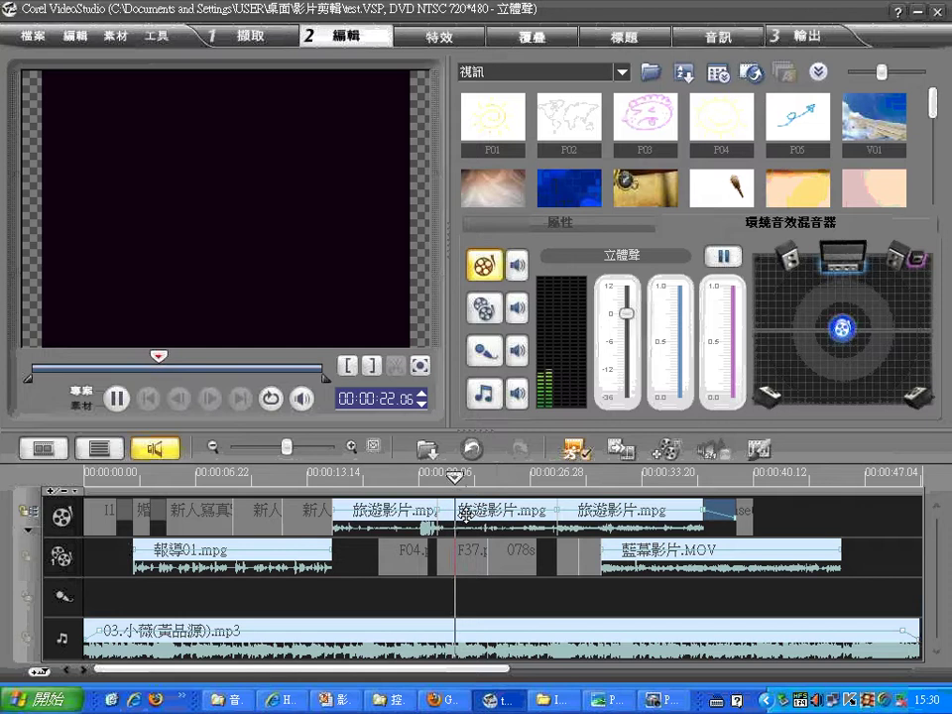
Set the volume of the MP3 clip on the music track to 50
left_click(283, 631)
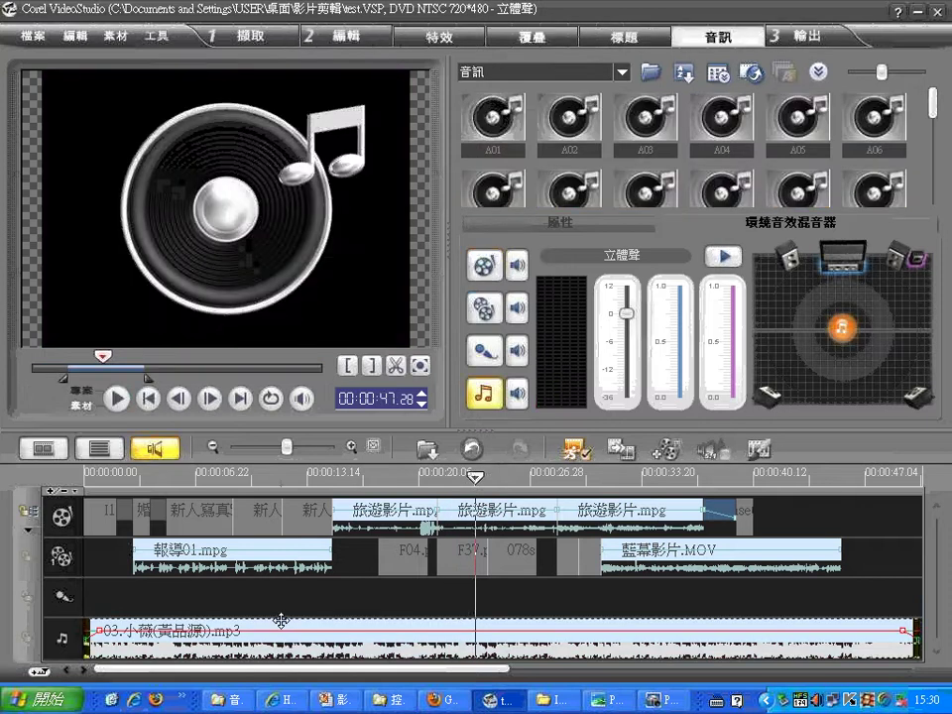
left_click(548, 226)
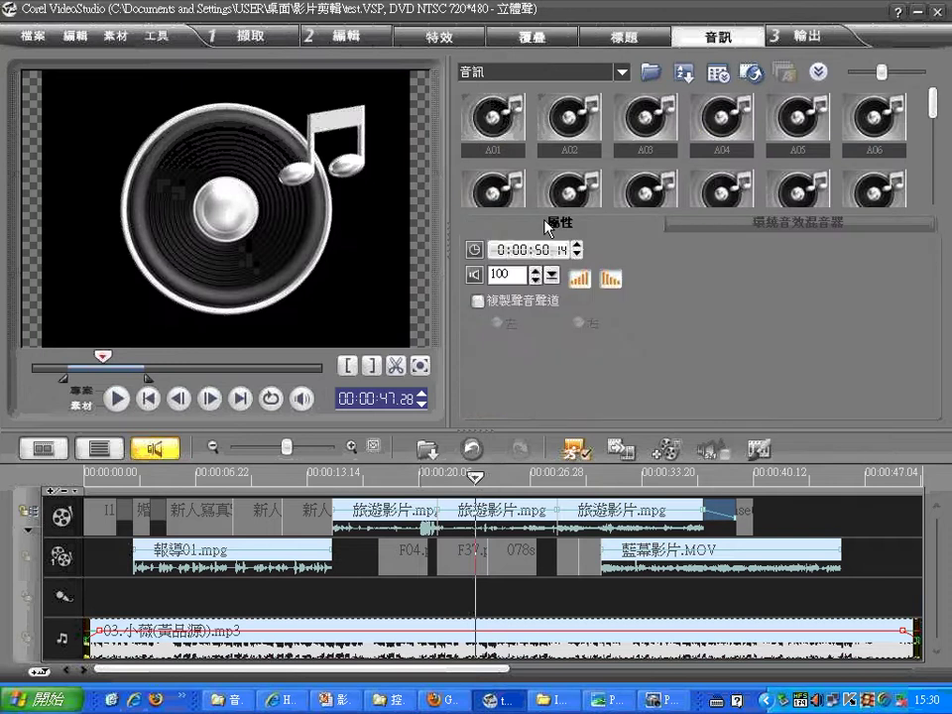
double_click(505, 273)
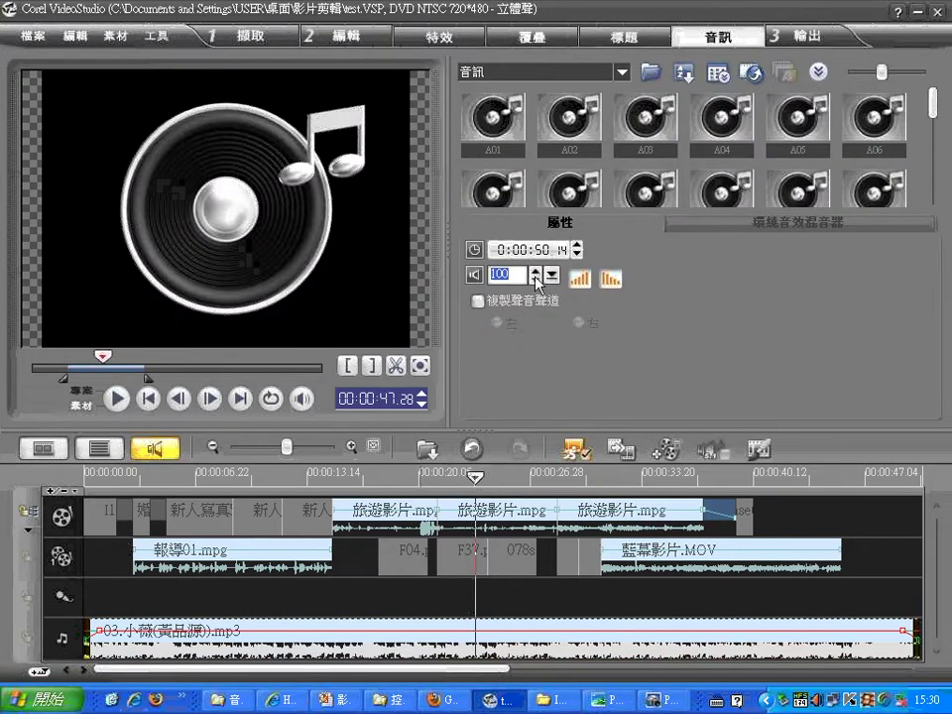
type("50")
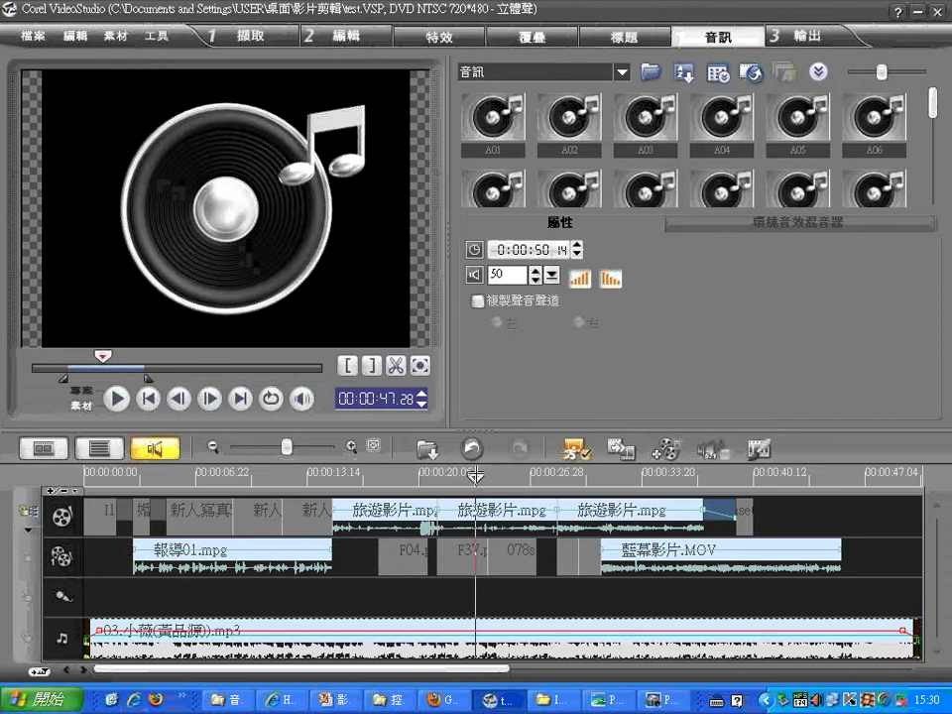
Play the project to hear the music at its new volume and return the playhead to about 00:00:02.19
left_click(441, 473)
left_click_drag(441, 476, 388, 476)
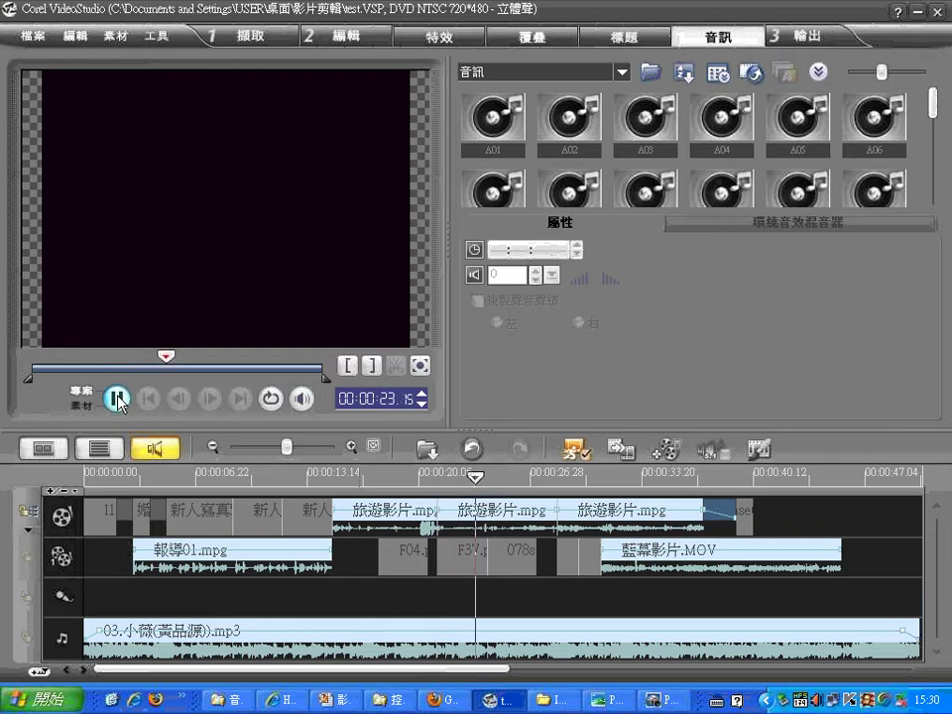
left_click(117, 399)
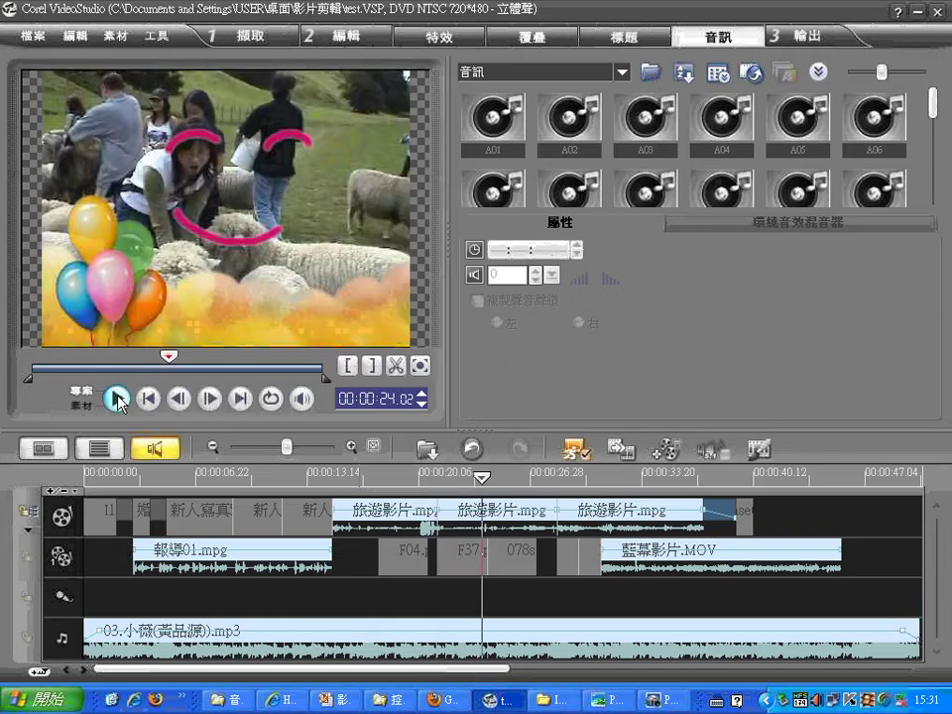
left_click(420, 477)
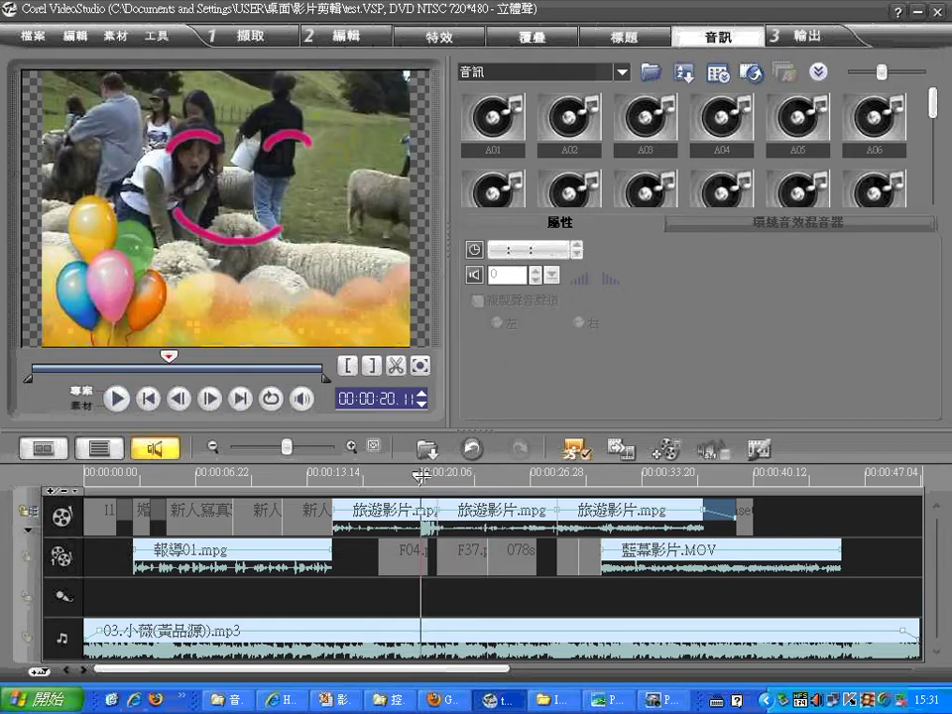
left_click_drag(420, 477, 127, 477)
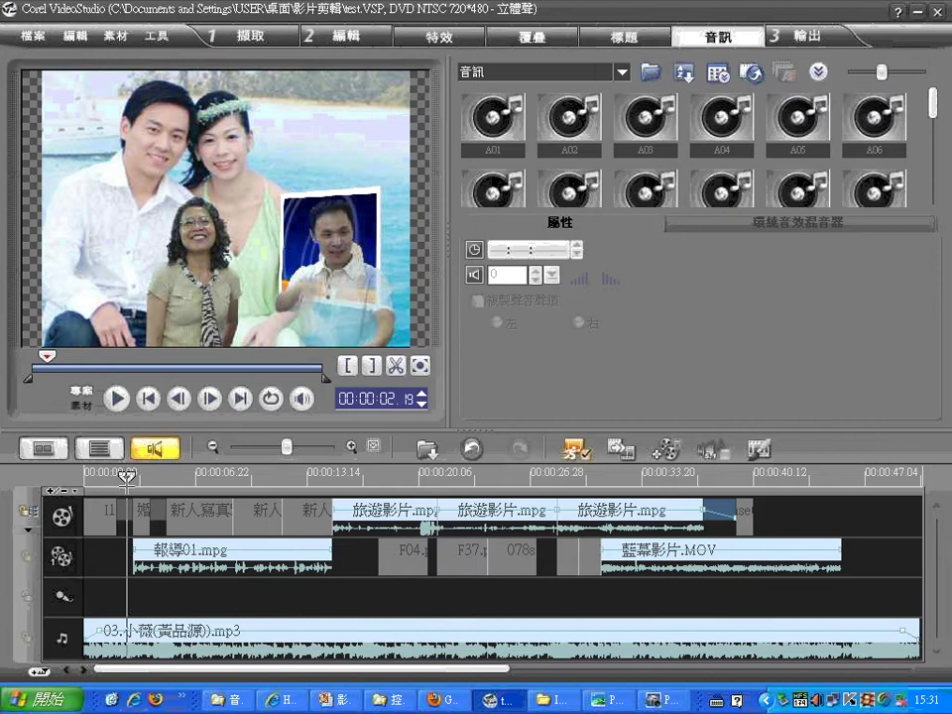
Record live volume changes on the video track with the surround sound mixer, lowering to about -13.3, raising to +4.7 and lowering to -14.8
left_click(65, 521)
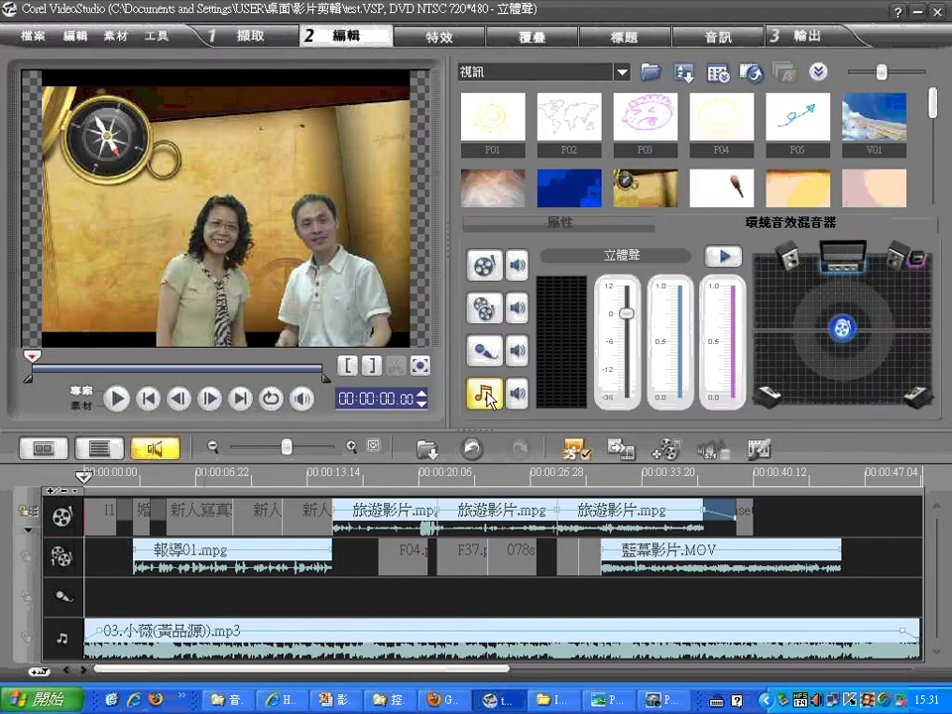
left_click(484, 268)
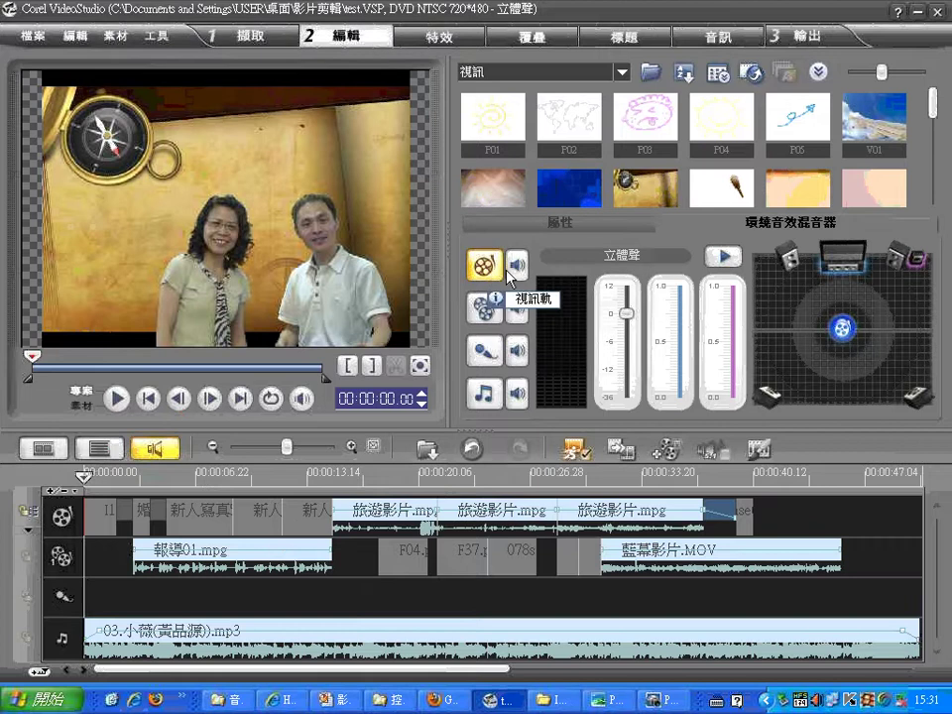
left_click(726, 259)
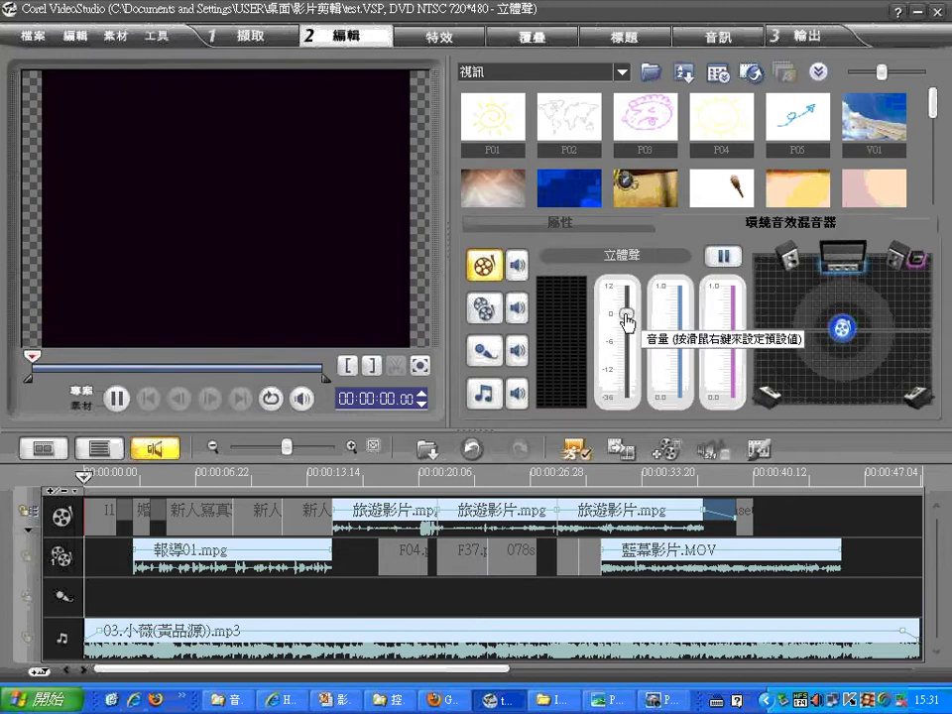
left_click_drag(627, 317, 625, 361)
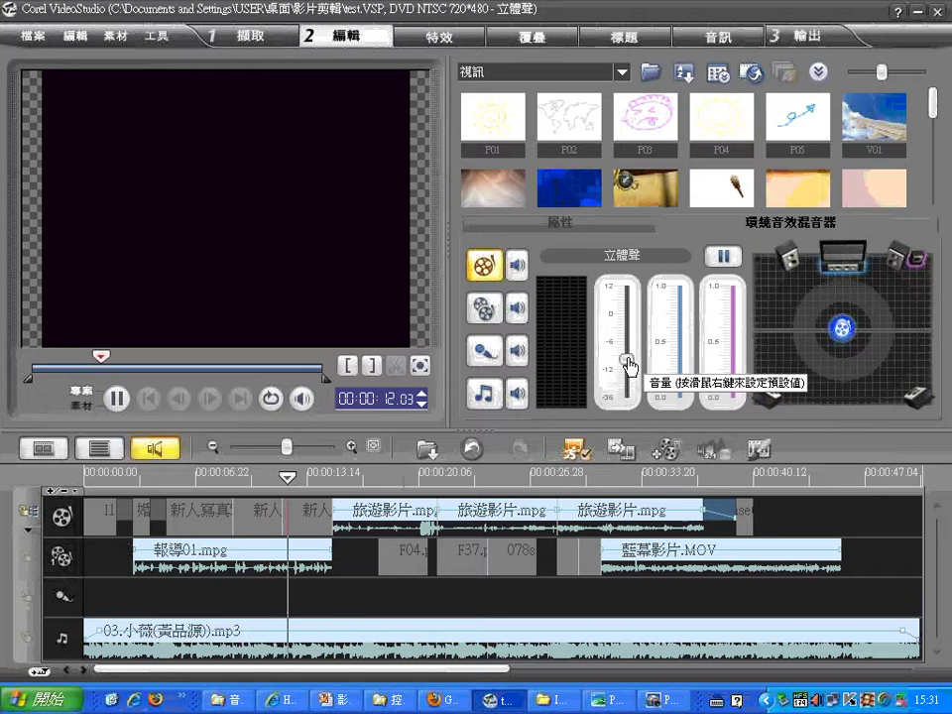
mouse_move(629, 364)
left_mouse_down()
mouse_move(628, 340)
mouse_move(626, 380)
mouse_move(623, 340)
mouse_move(625, 375)
left_mouse_up()
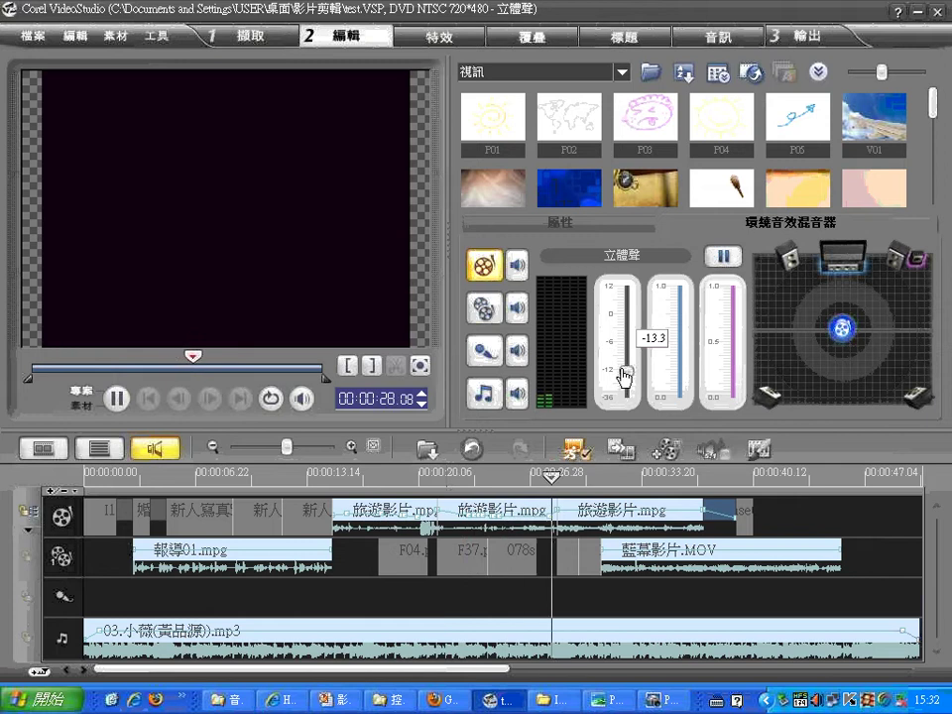
left_click_drag(624, 374, 622, 315)
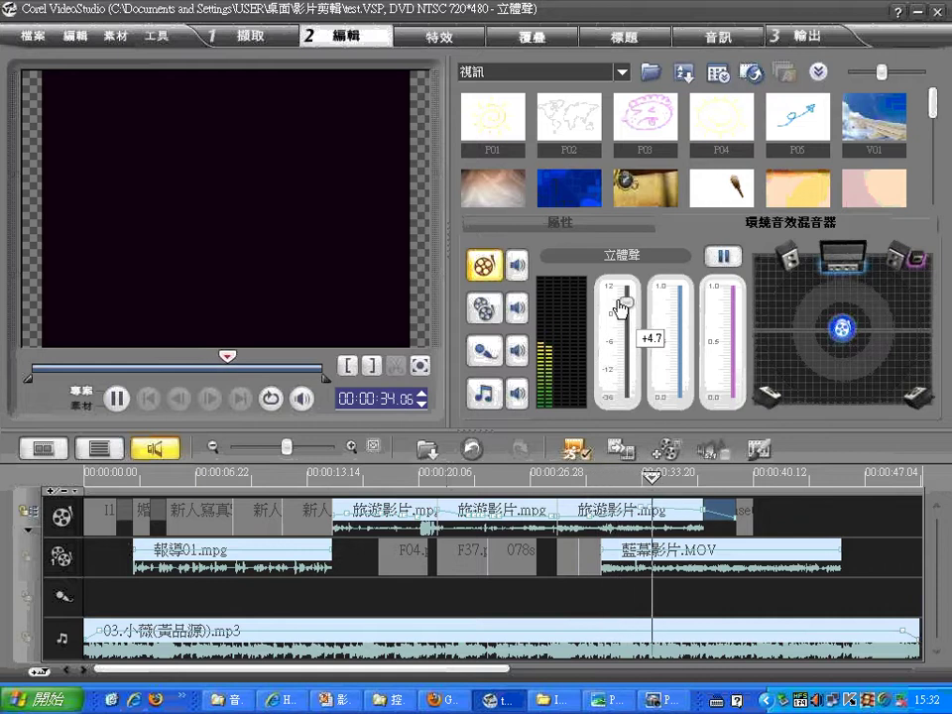
left_click_drag(621, 308, 622, 375)
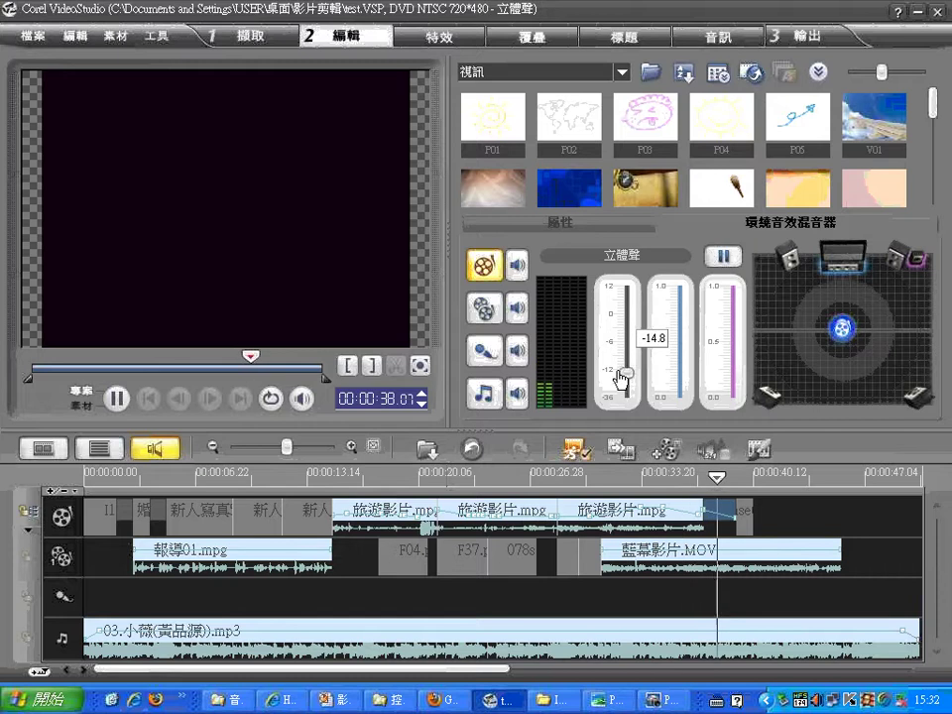
left_click(726, 258)
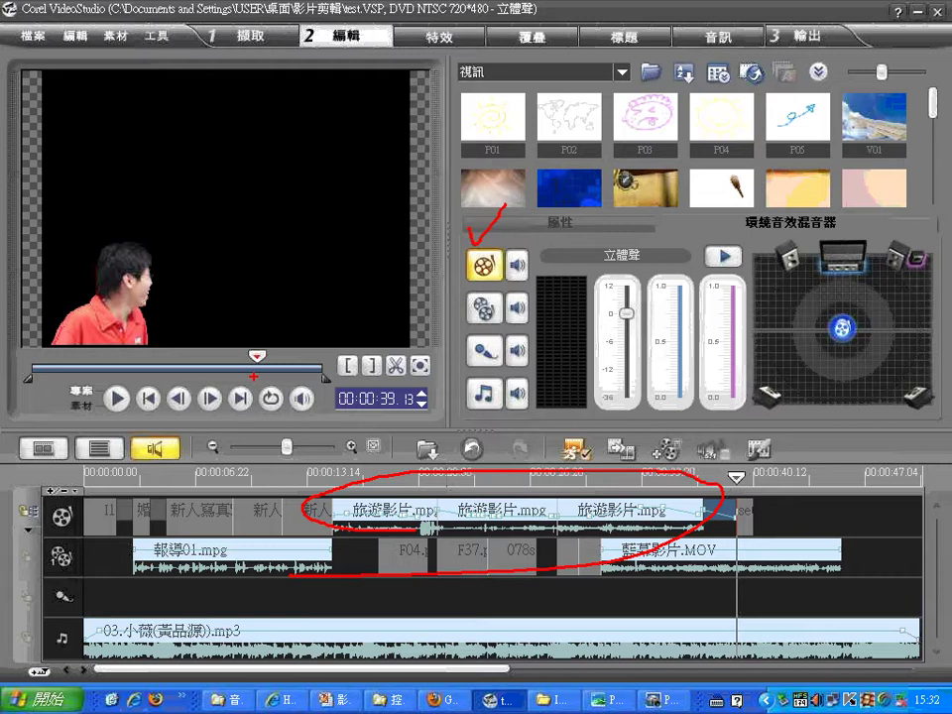
Examine the volume curve of the last 旅遊影片.mpg clip more closely and check its audio fade options
key("Escape")
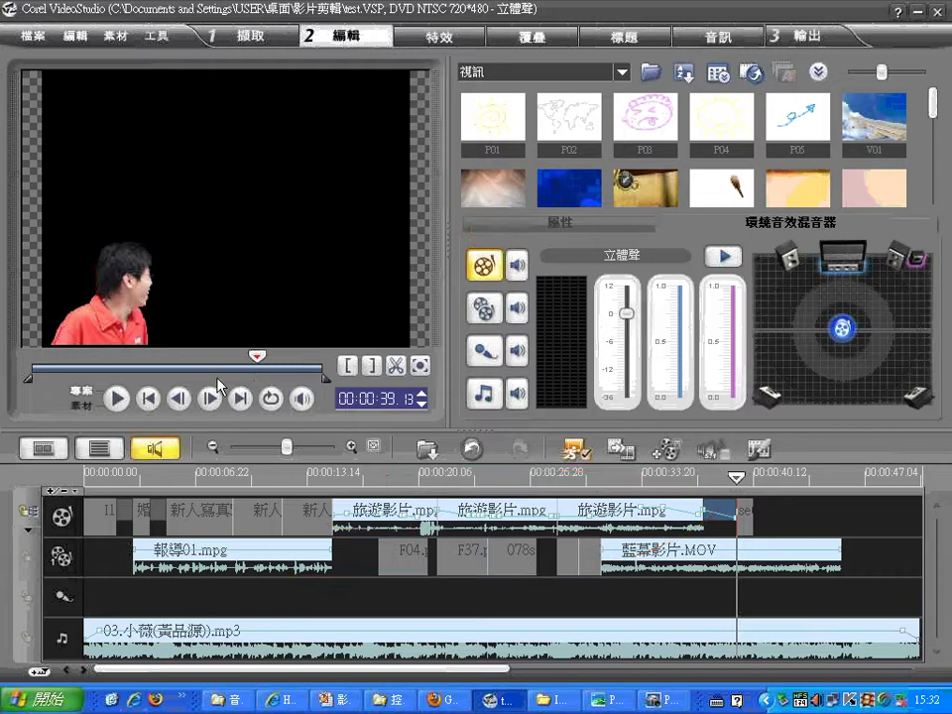
left_click(351, 447)
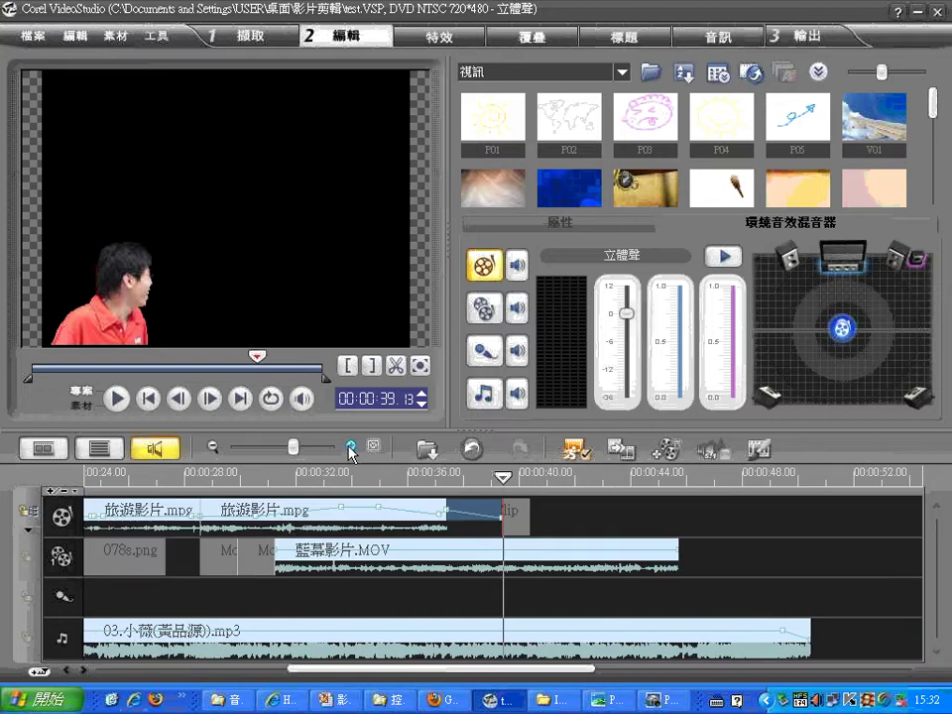
right_click(365, 513)
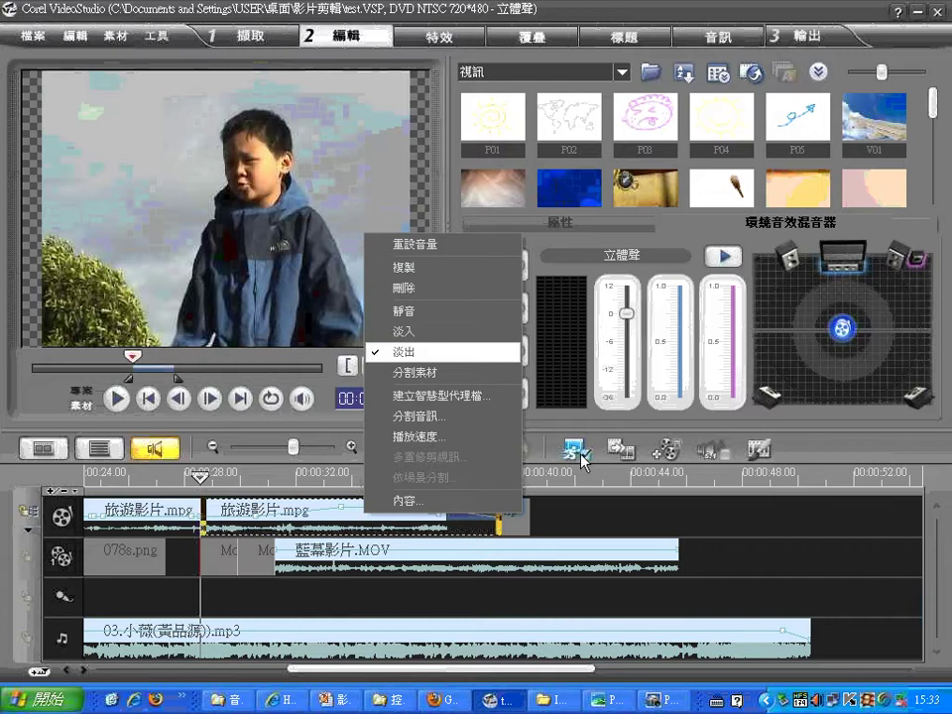
left_click(435, 352)
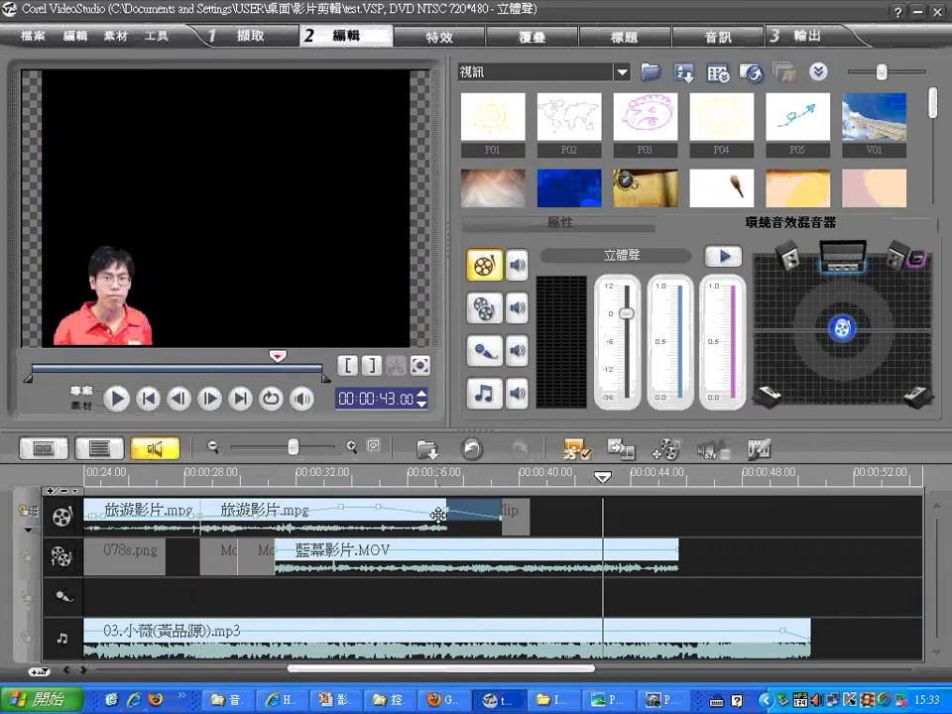
Remove the two volume control points between the curve's peak and the start of the fade-out on the last 旅遊影片.mpg clip
left_click(377, 506)
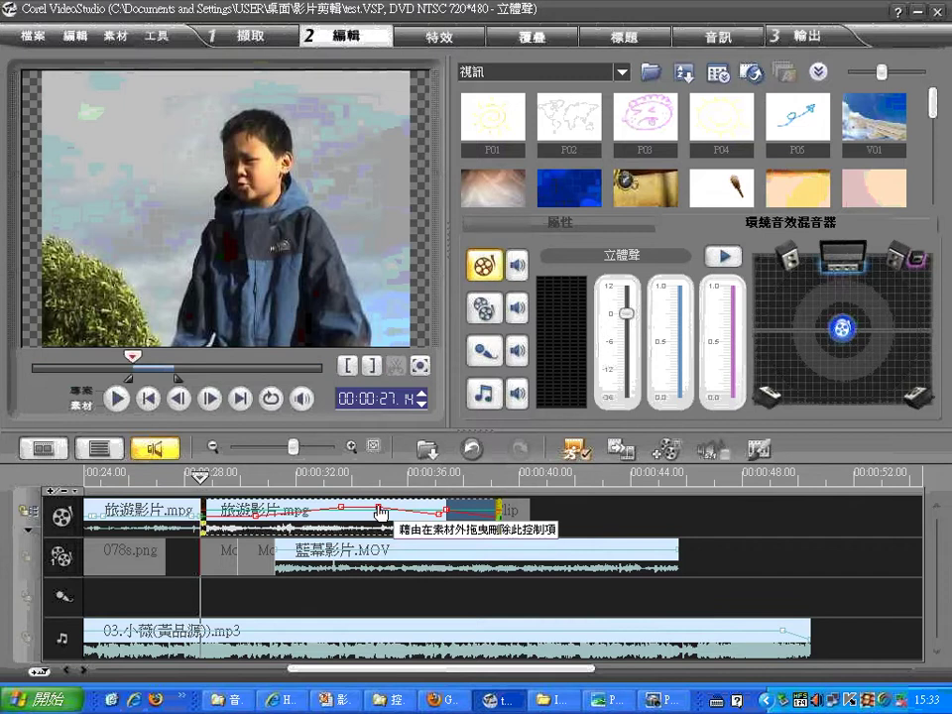
left_click_drag(378, 511, 416, 533)
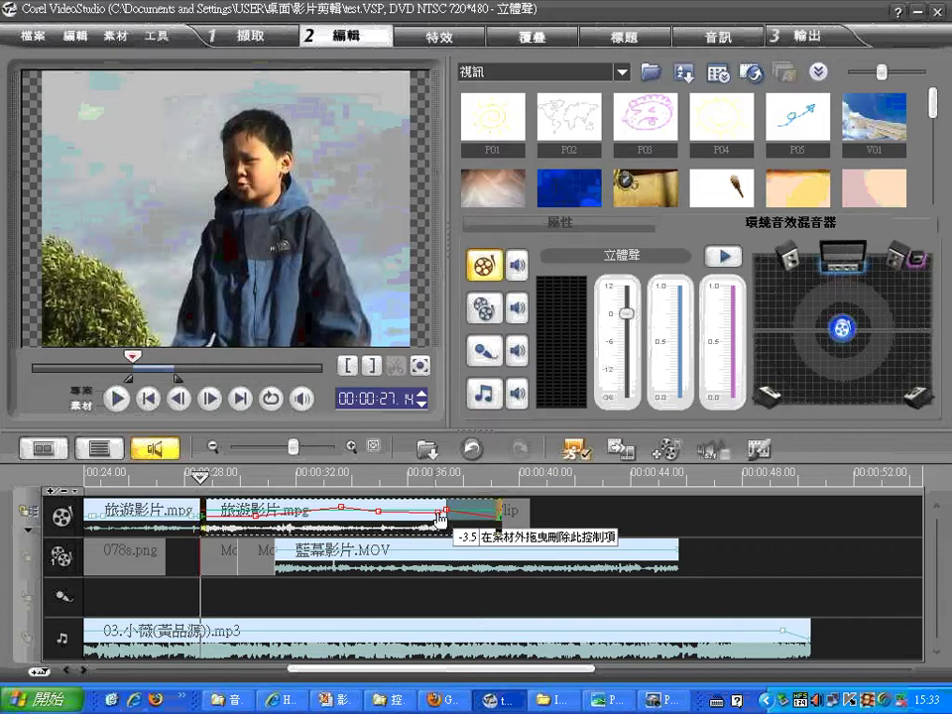
left_click_drag(440, 517, 478, 539)
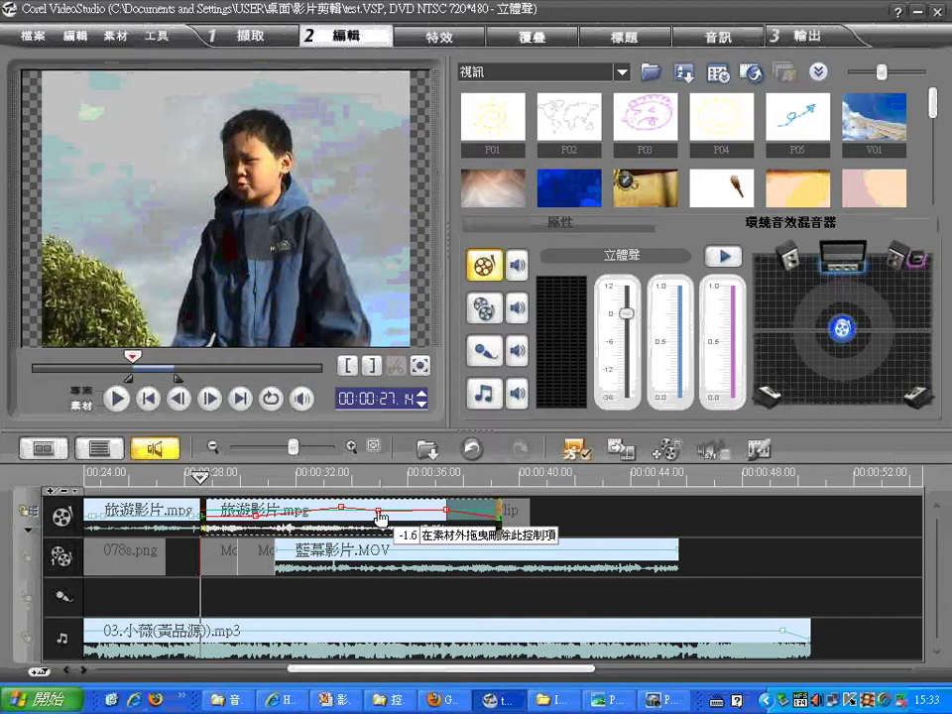
left_click_drag(379, 516, 392, 479)
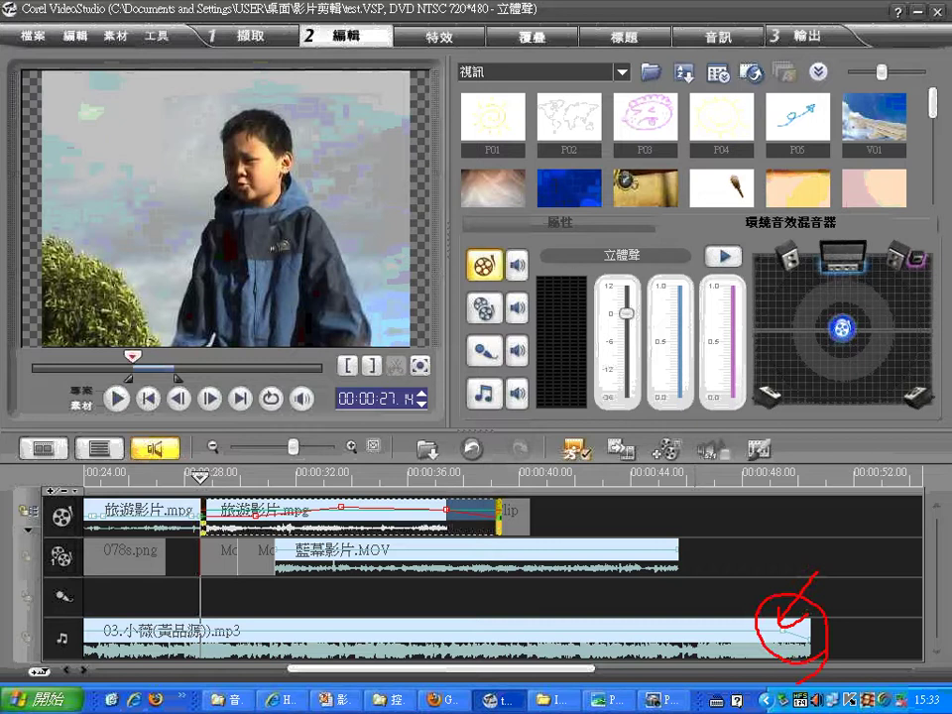
Move the start of the MP3 clip's fade-out earlier, to about 00:00:45, and reset the music track's mixer volume to its default
left_click(765, 628)
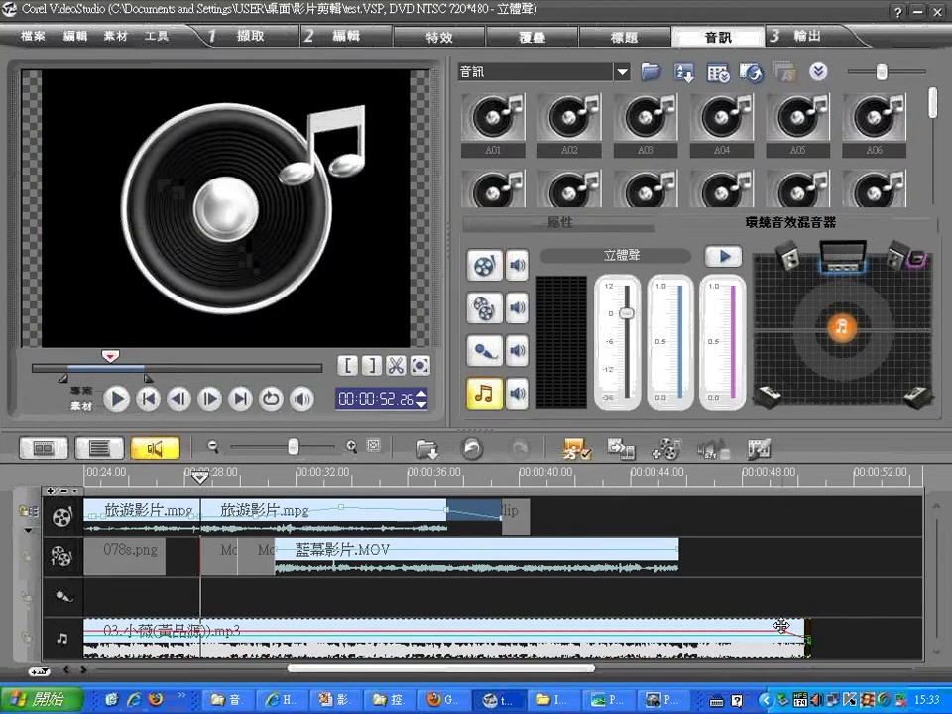
left_click_drag(783, 629, 666, 631)
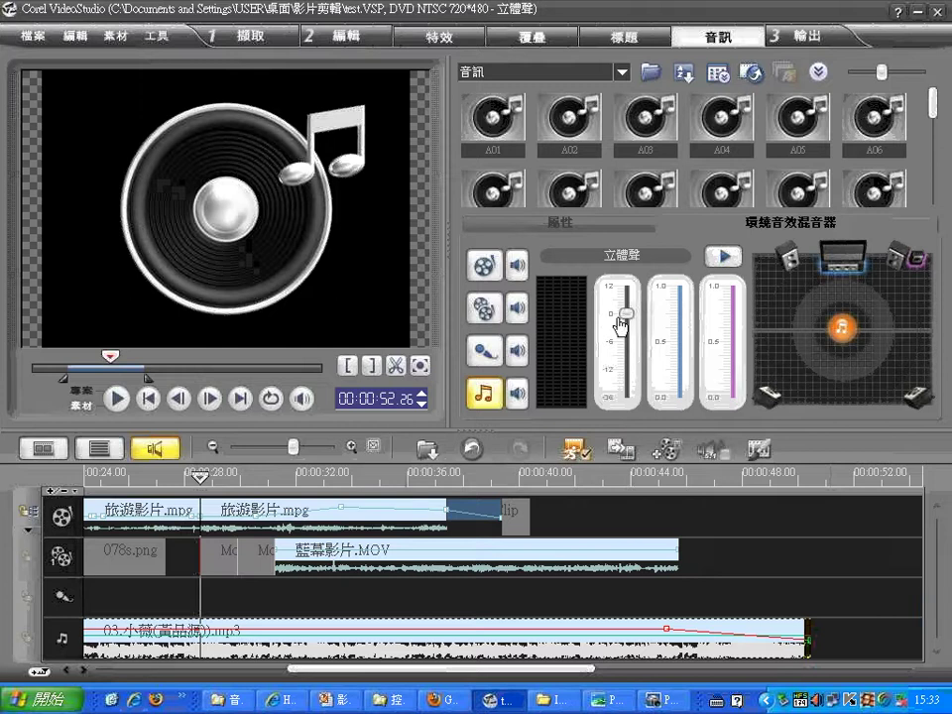
left_click_drag(627, 316, 629, 305)
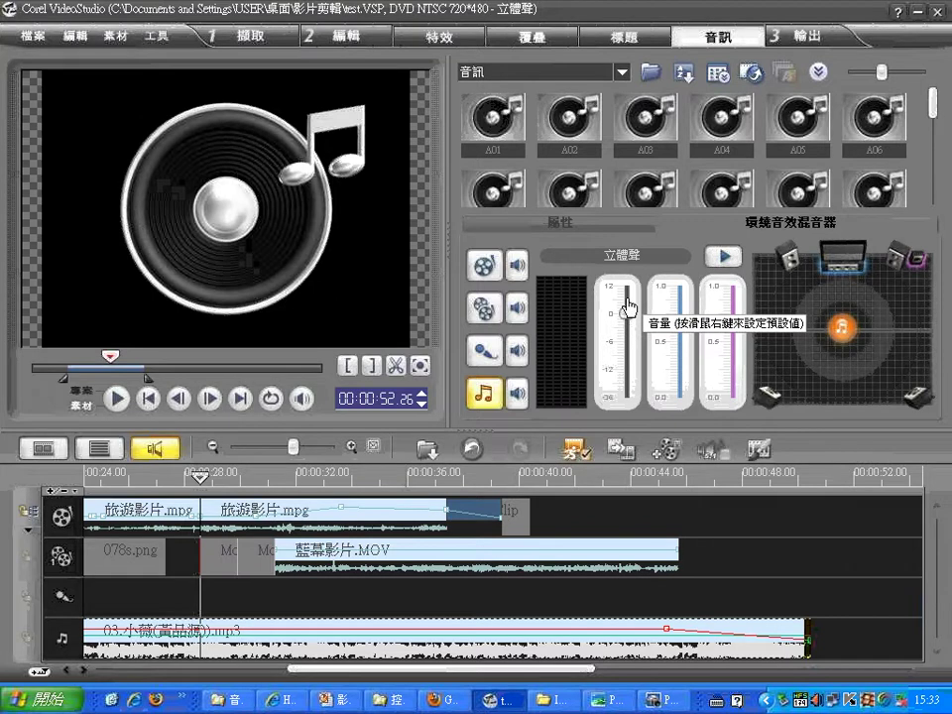
right_click(628, 307)
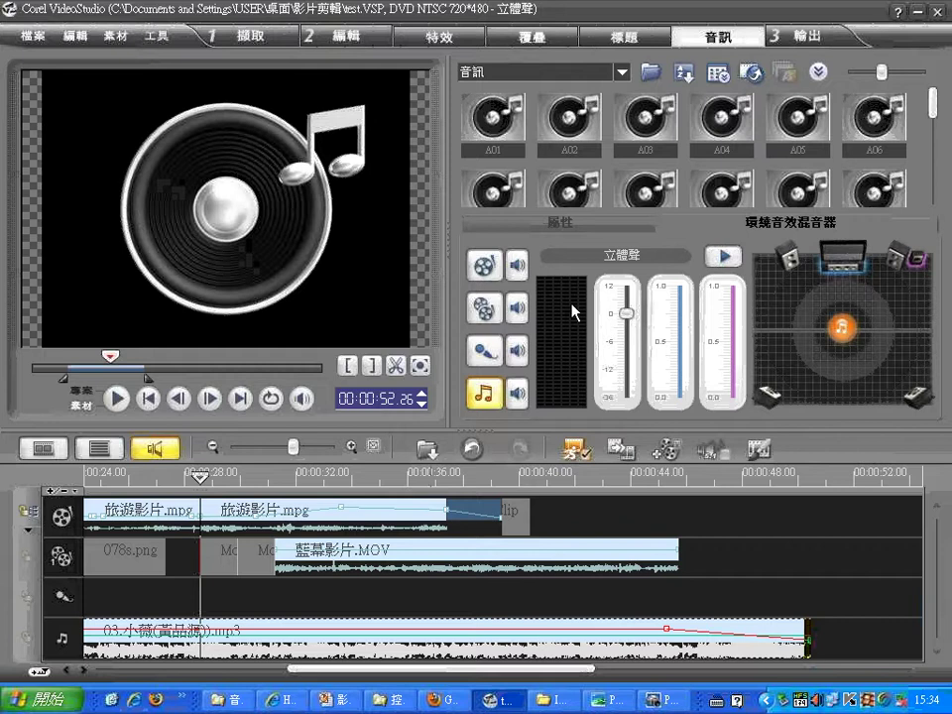
Compare the audio options for library clip A09 in timeline view and audio view, and check the Auto Music (配樂大師) settings
left_click(107, 449)
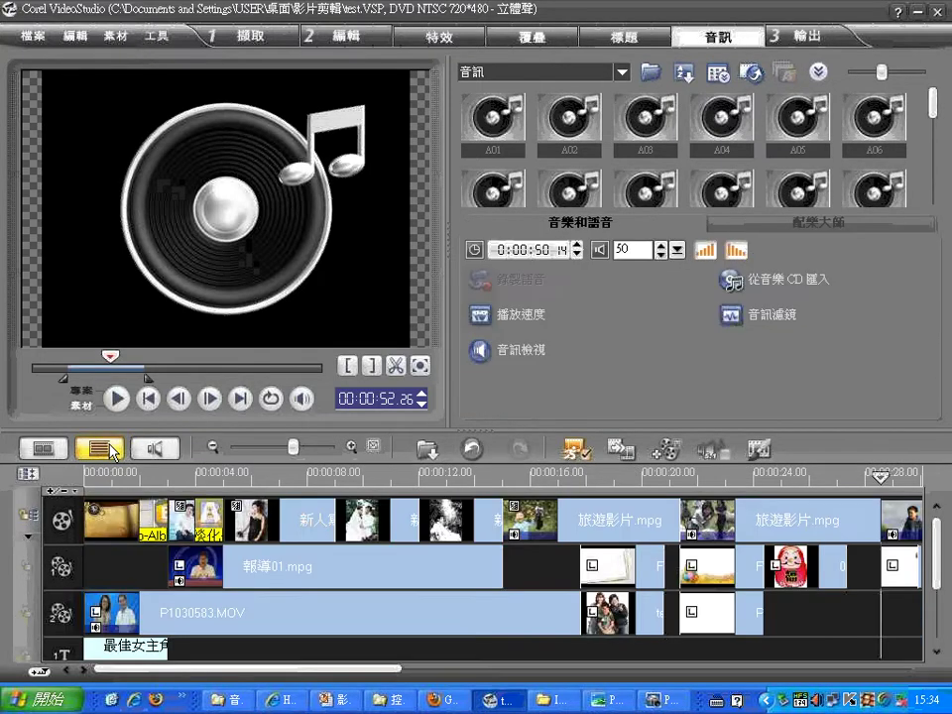
scroll(644, 139, "down", 1)
left_click(644, 124)
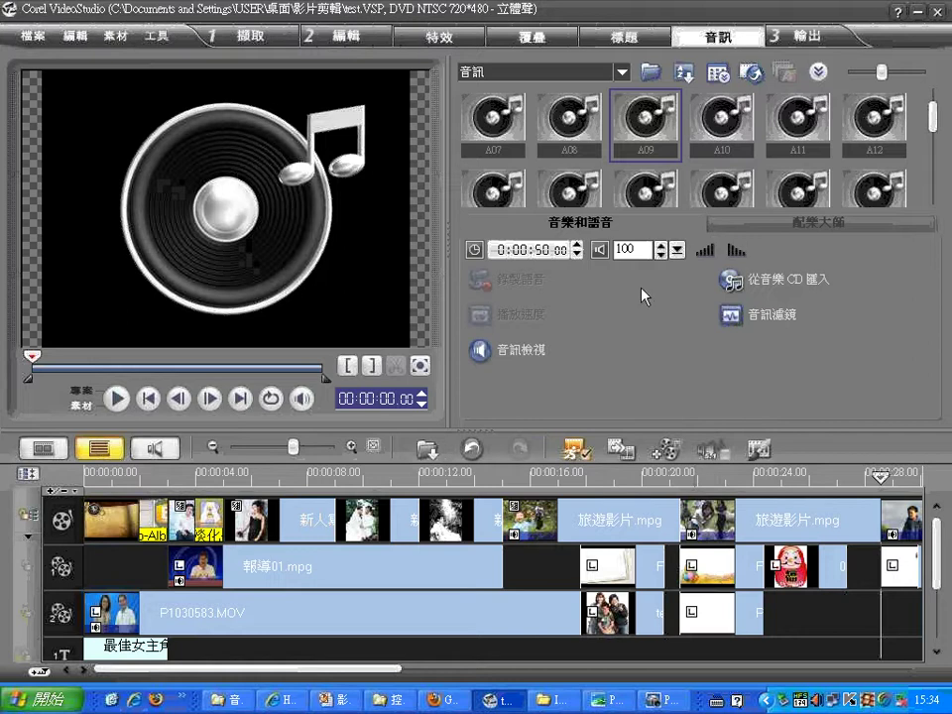
left_click(154, 448)
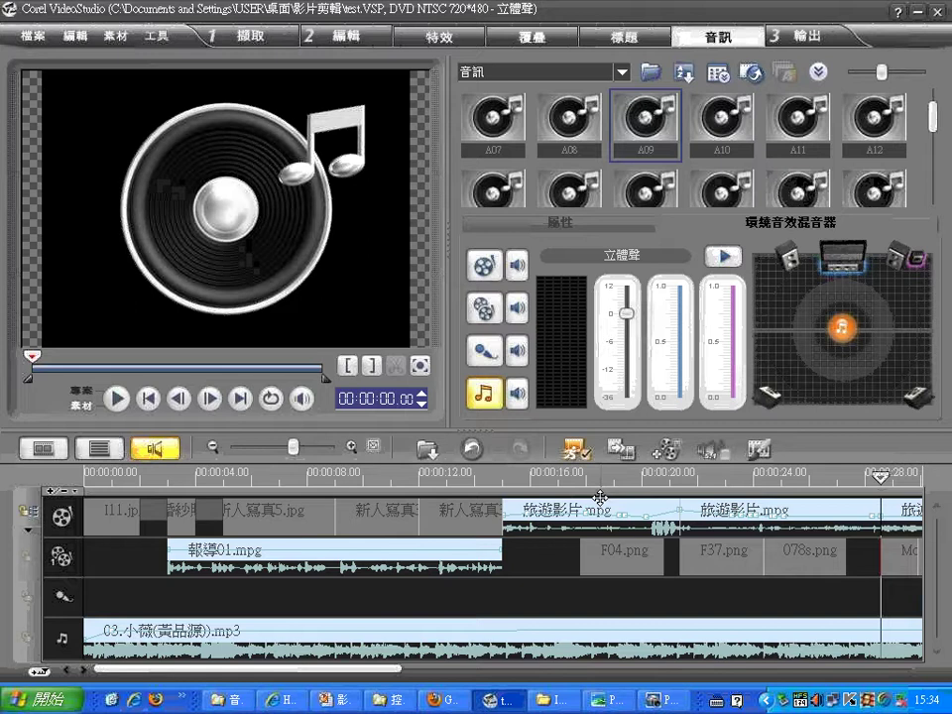
left_click(601, 229)
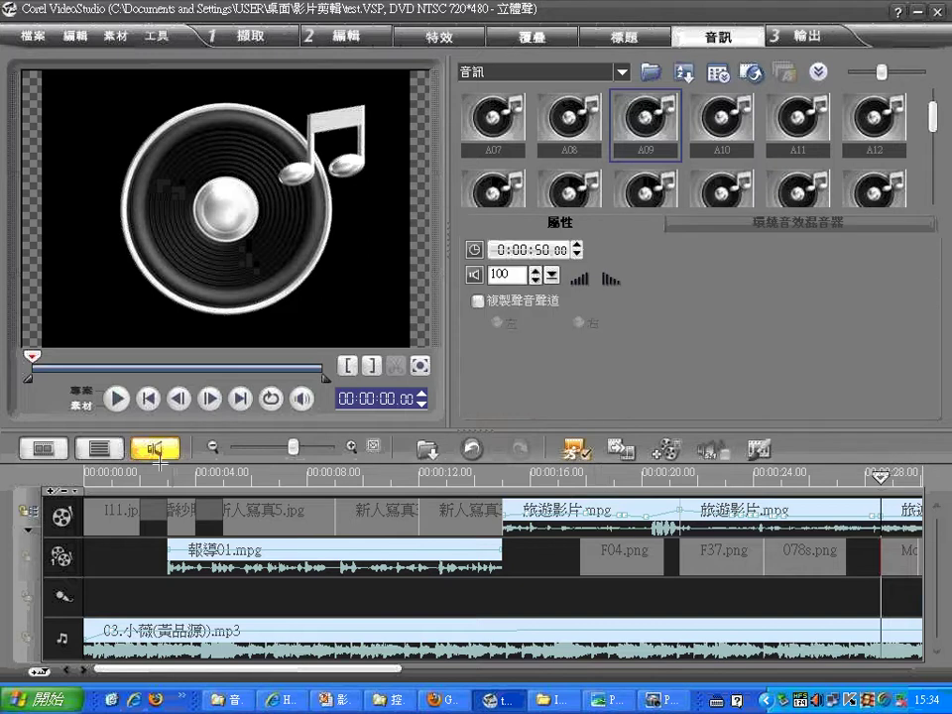
left_click(105, 448)
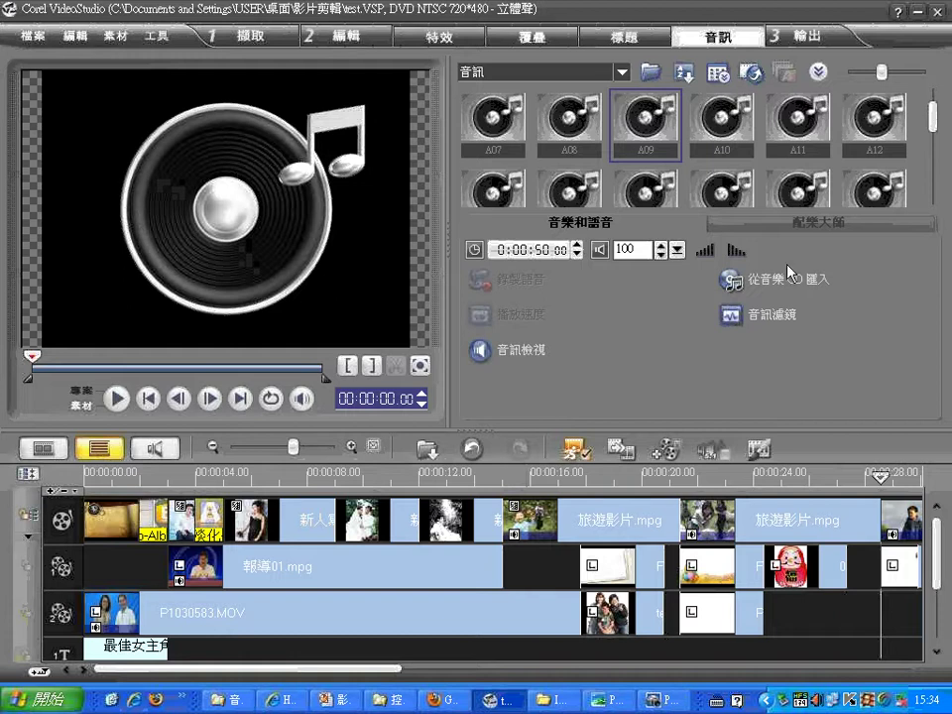
left_click(793, 226)
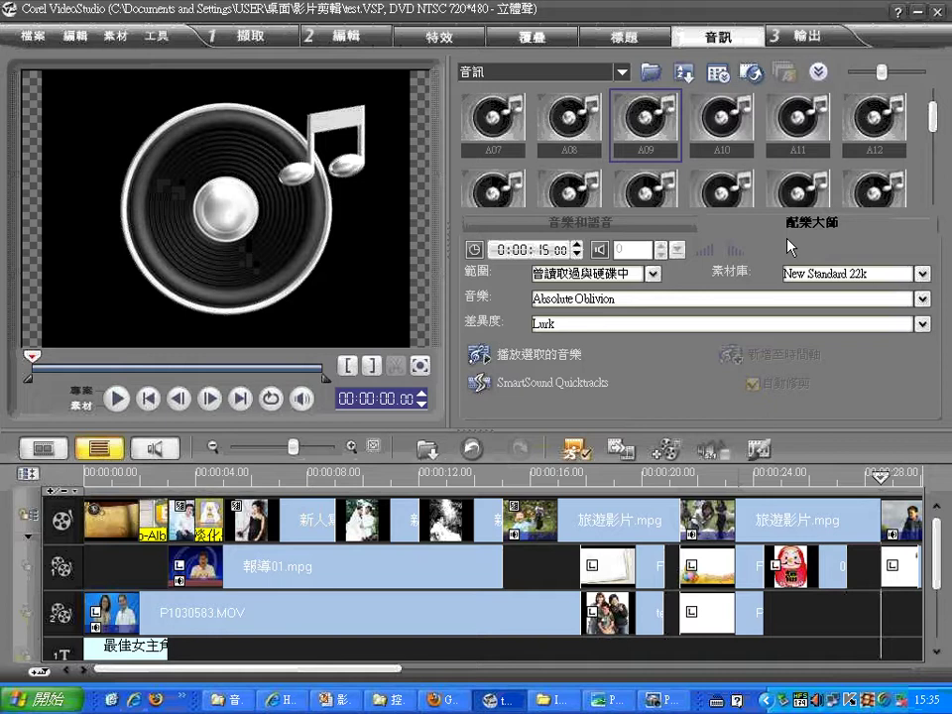
Delete the MP3 clip from the music track
scroll(601, 623, "down", 3)
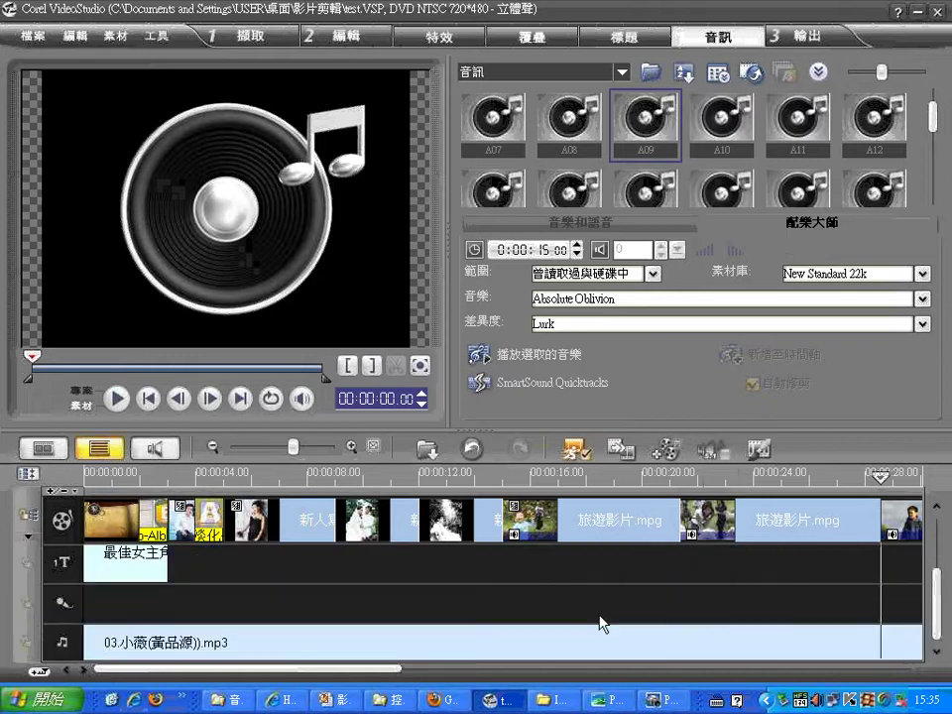
left_click(563, 638)
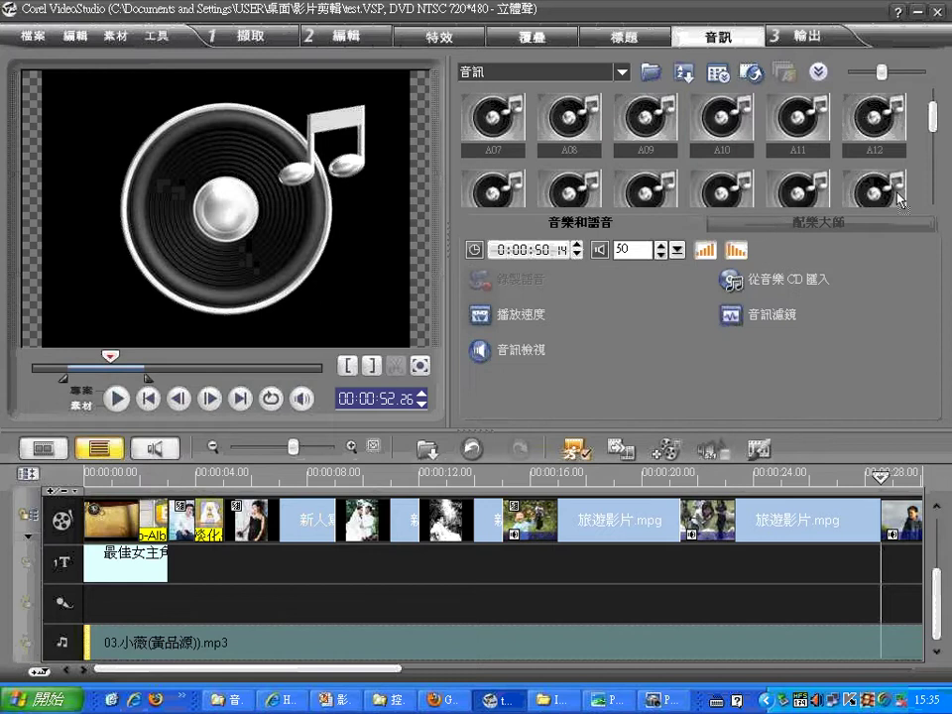
left_click_drag(900, 198, 872, 124)
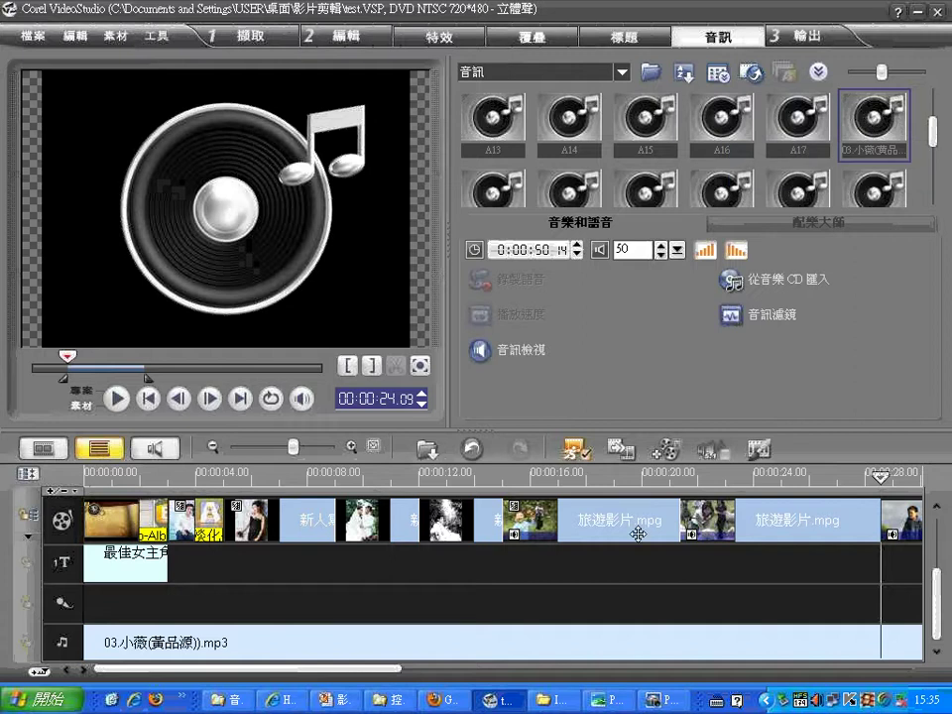
left_click(106, 641)
key("Delete")
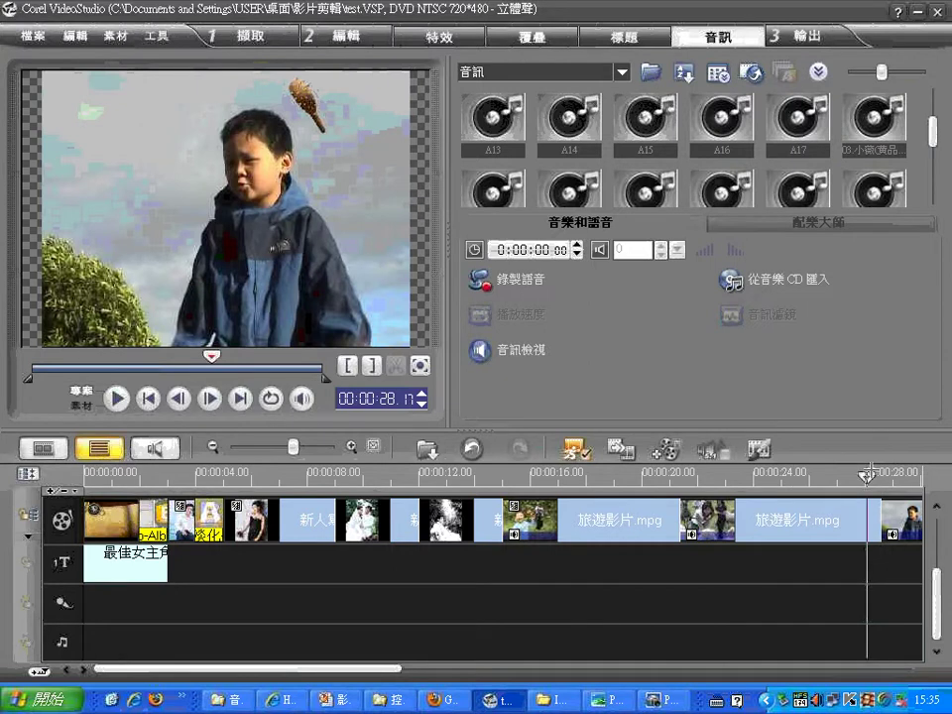
Return the playhead to the project start and open the list of music in Auto Music (配樂大師)
left_click(453, 473)
left_click(85, 474)
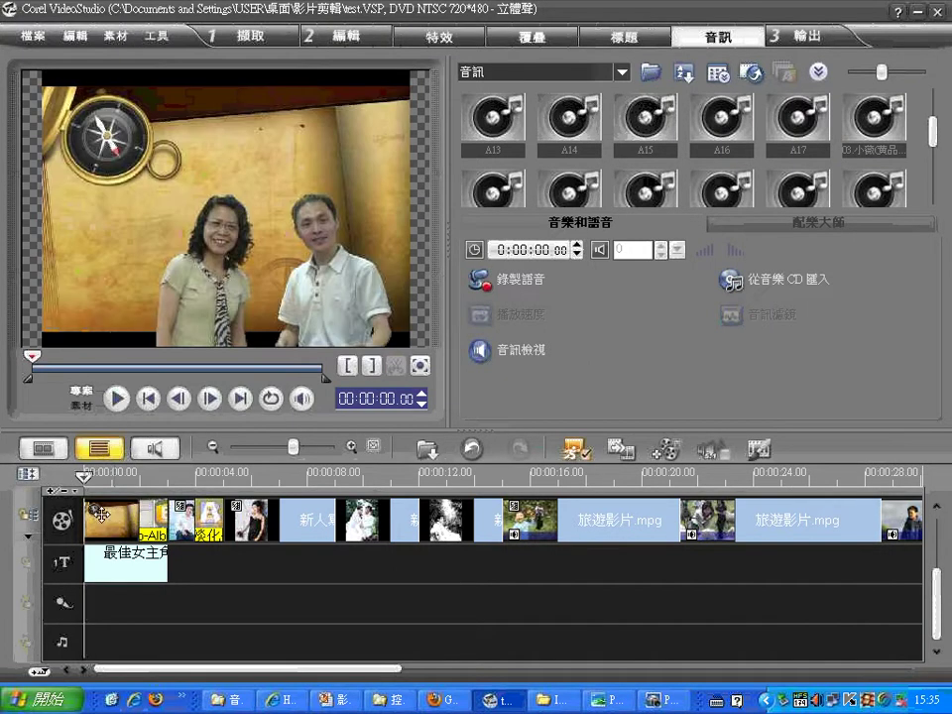
left_click(786, 224)
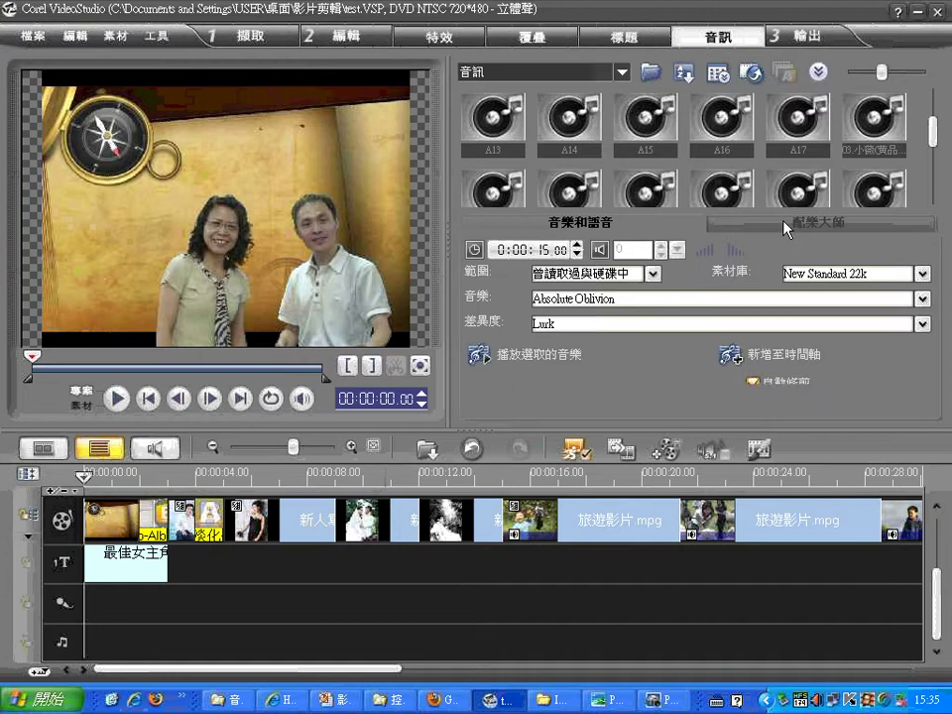
left_click(921, 299)
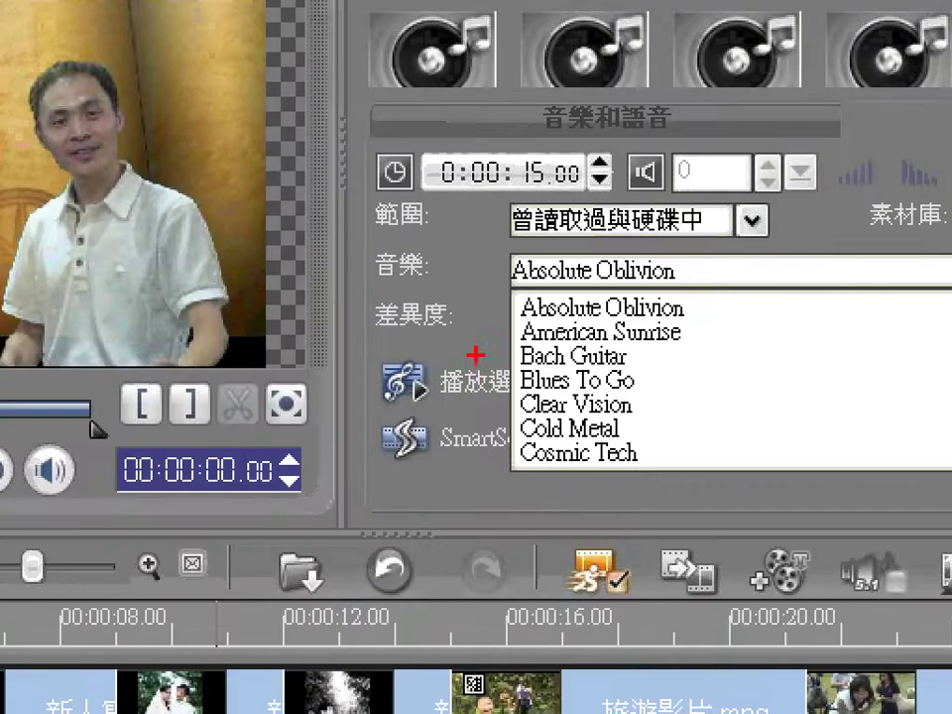
left_click_drag(334, 287, 455, 286)
left_click_drag(354, 341, 501, 344)
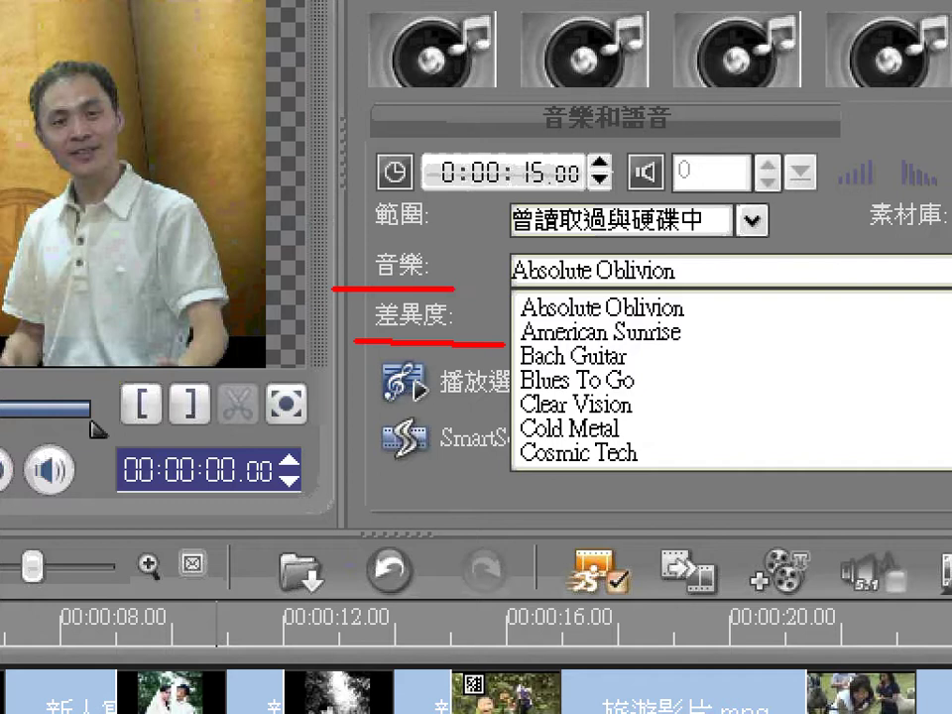
left_click_drag(447, 248, 515, 220)
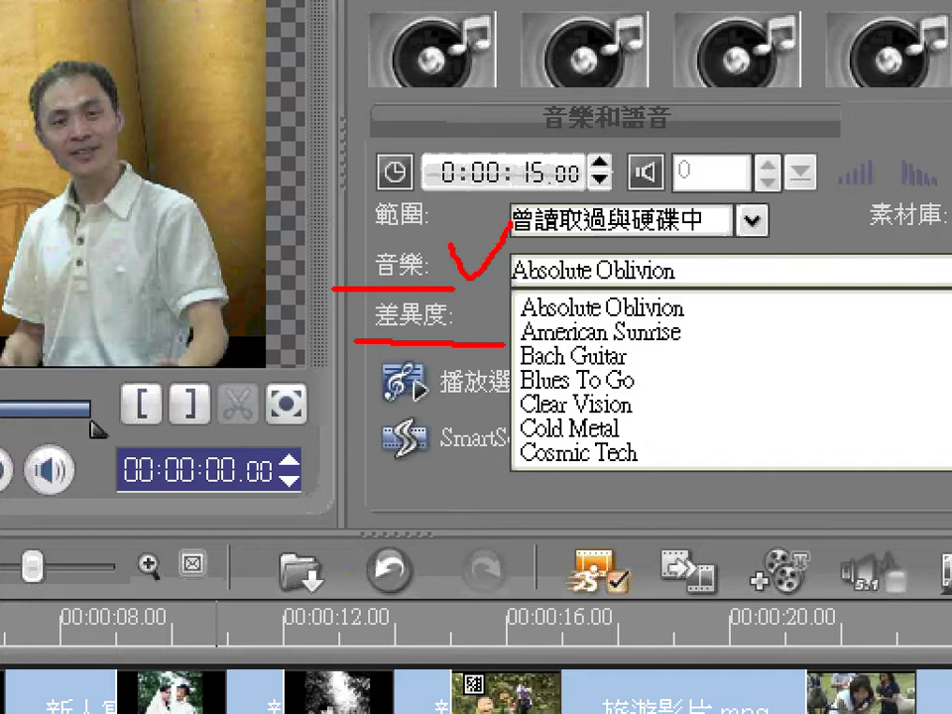
mouse_move(468, 317)
left_mouse_down()
mouse_move(505, 320)
mouse_move(516, 294)
left_mouse_up()
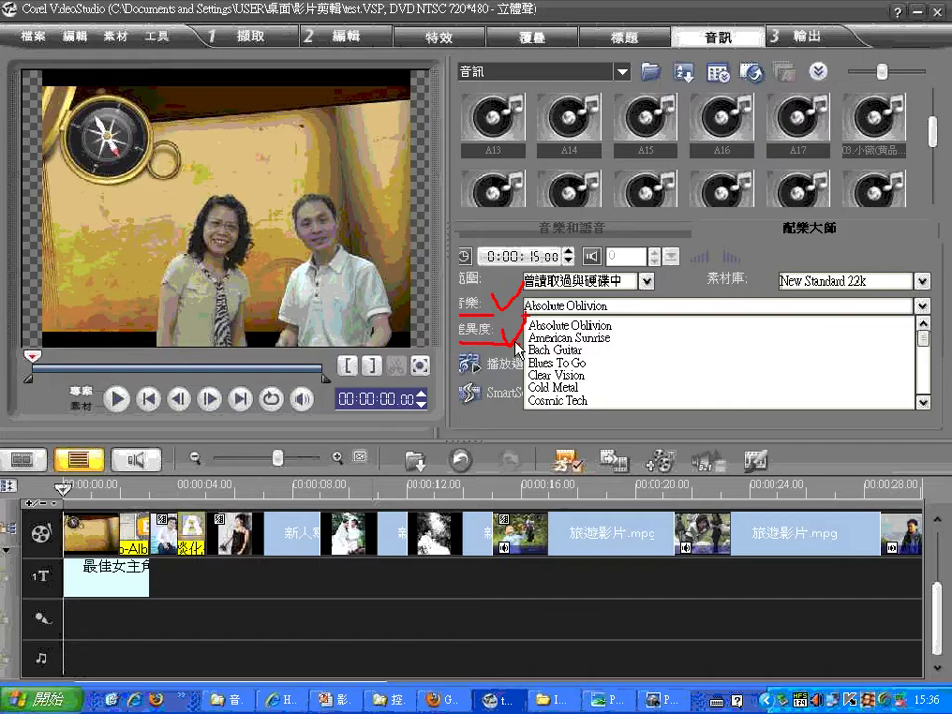
Preview the Absolute Oblivion music with its Lurk variation
key("Escape")
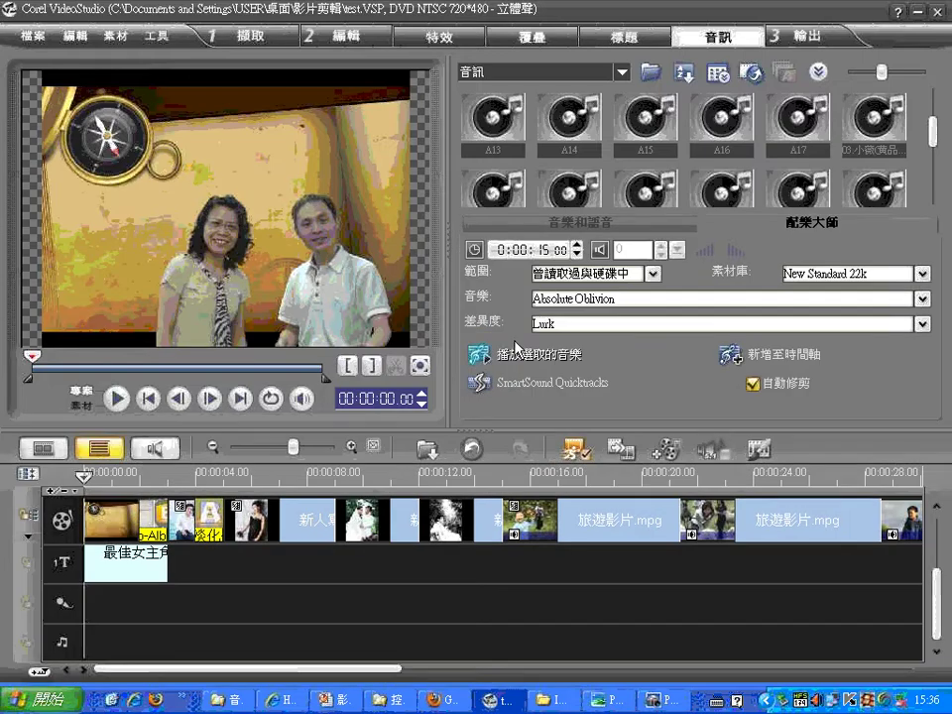
left_click(504, 355)
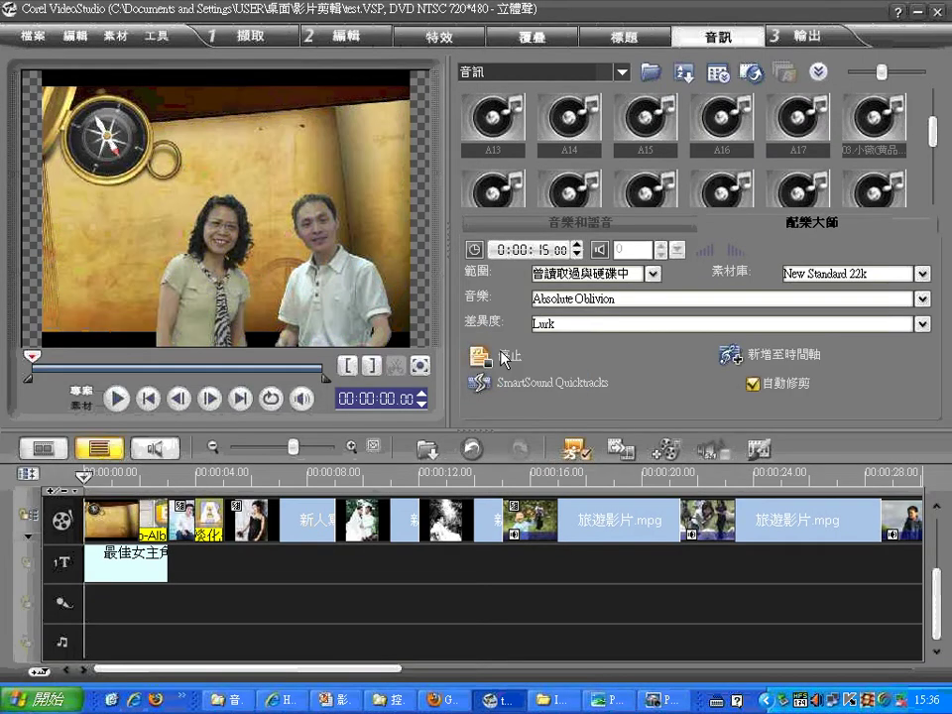
Choose Olympic as the Auto Music track and preview its Launch variation
left_click(614, 298)
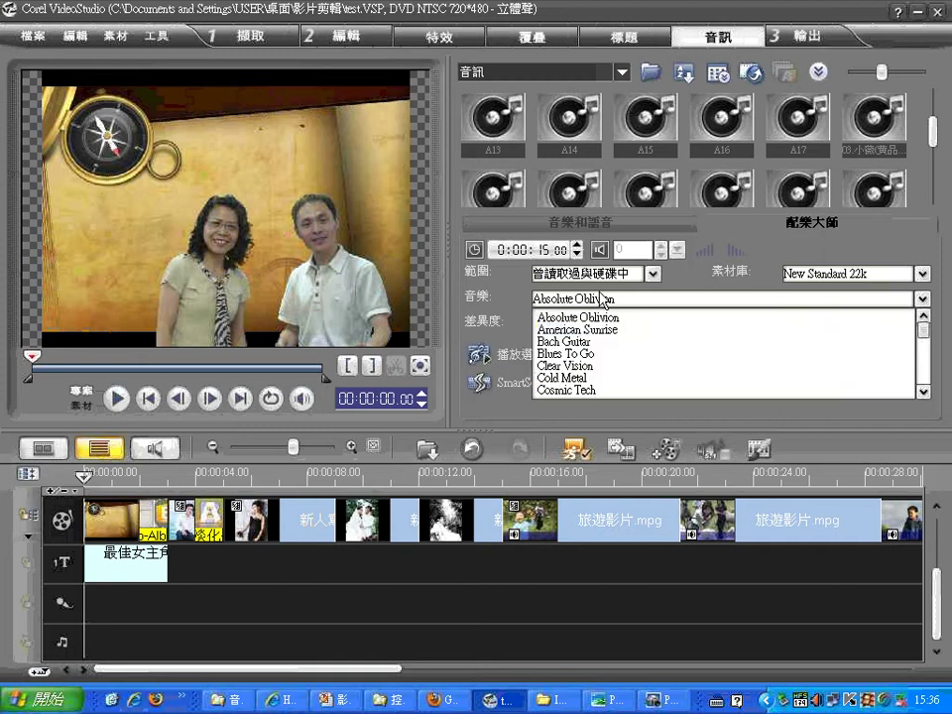
scroll(611, 382, "down", 1)
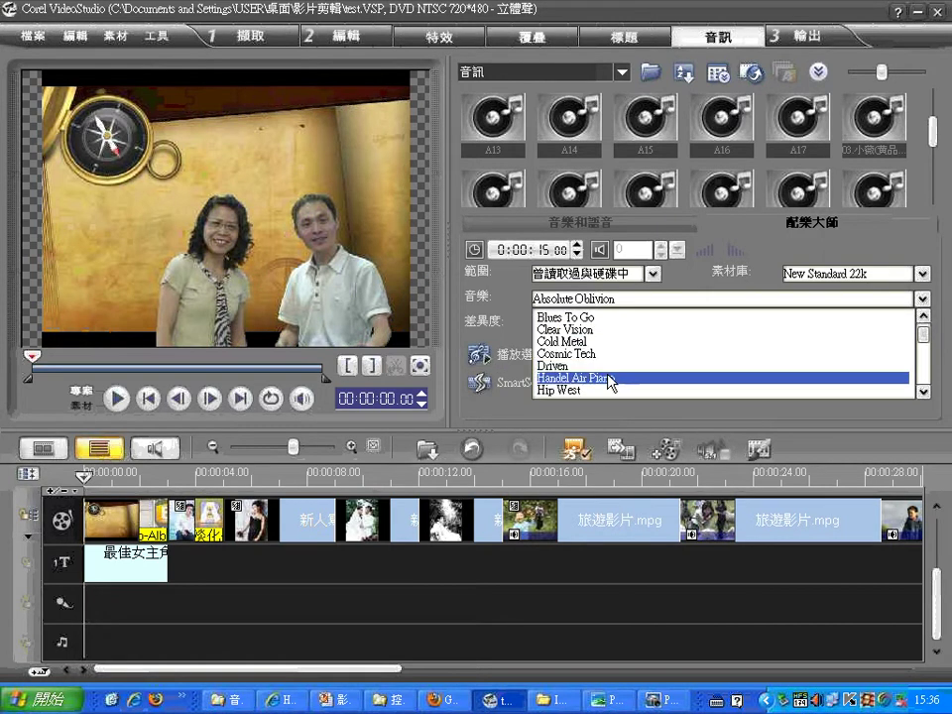
scroll(611, 382, "down", 4)
scroll(611, 382, "down", 3)
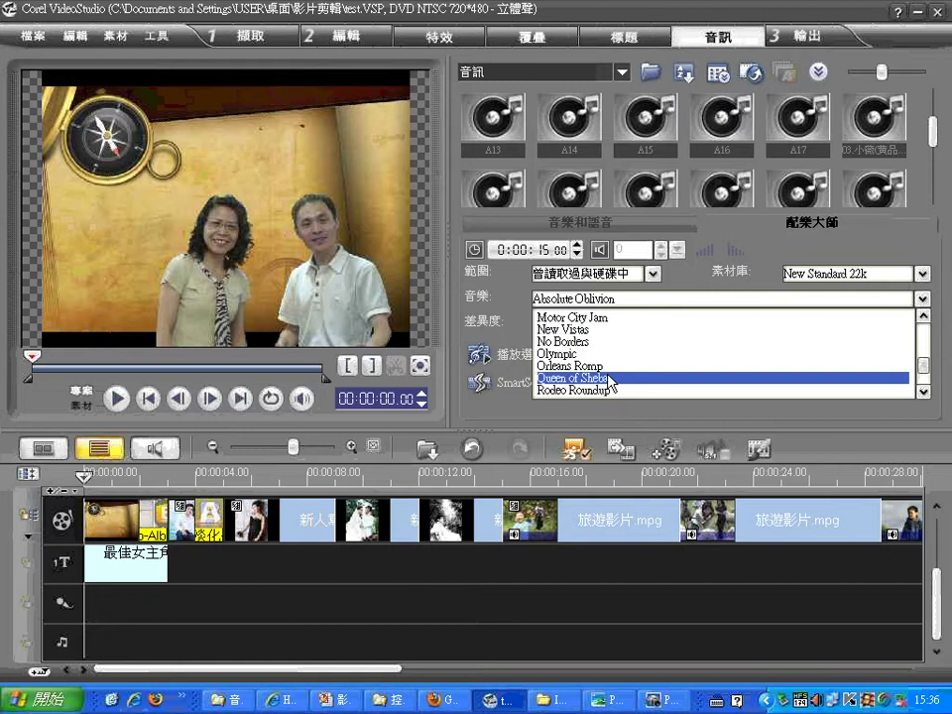
left_click(595, 317)
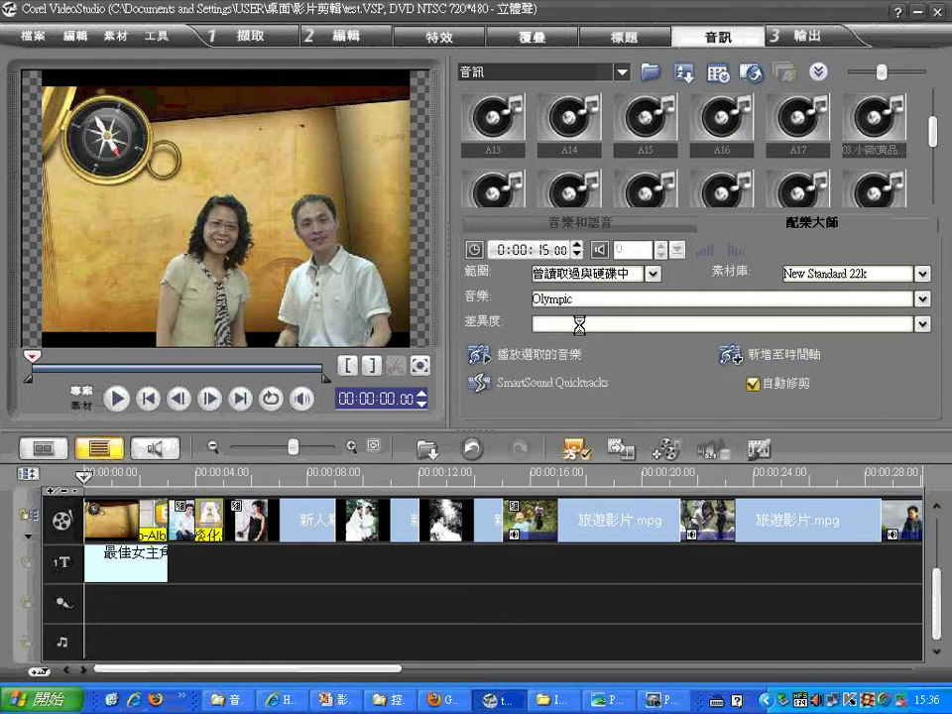
left_click(480, 354)
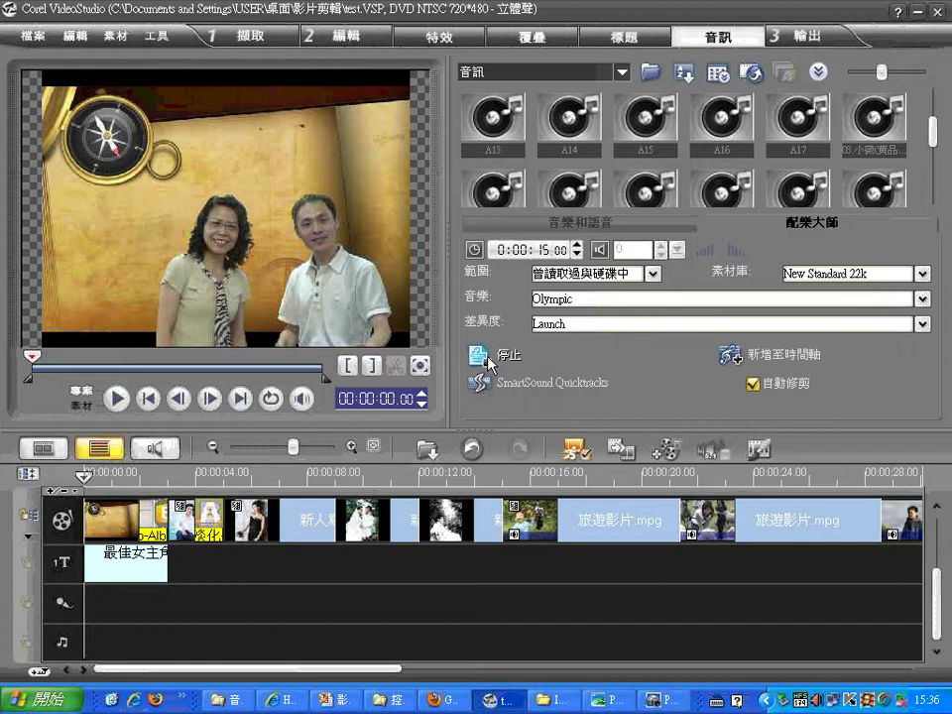
left_click(488, 359)
Preview the Rise up variation of Olympic and switch the variation to Drum kick
left_click(544, 324)
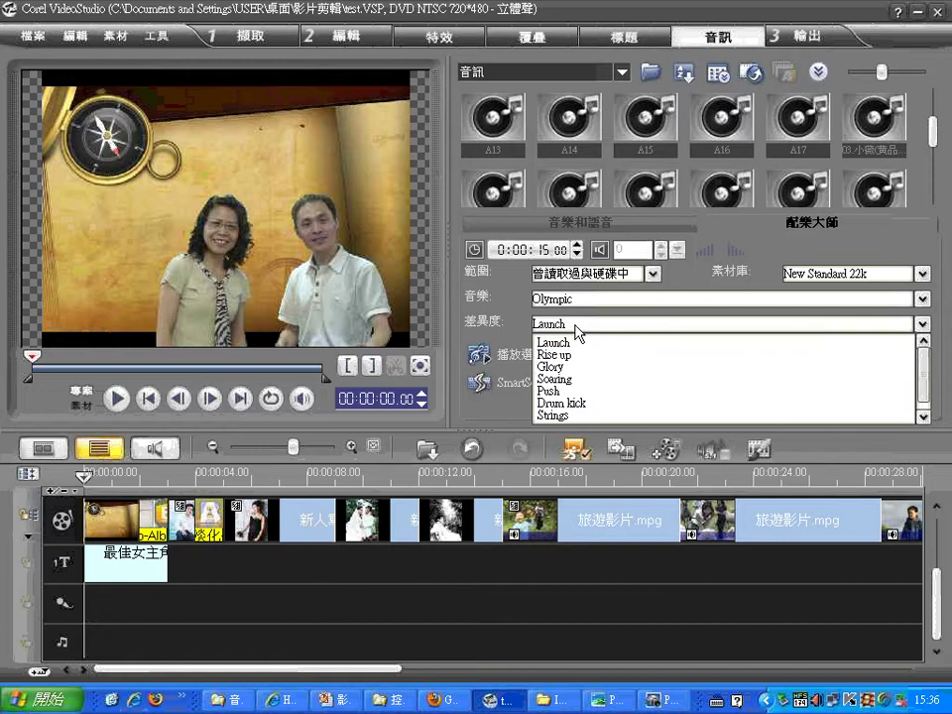
left_click(573, 355)
left_click(478, 359)
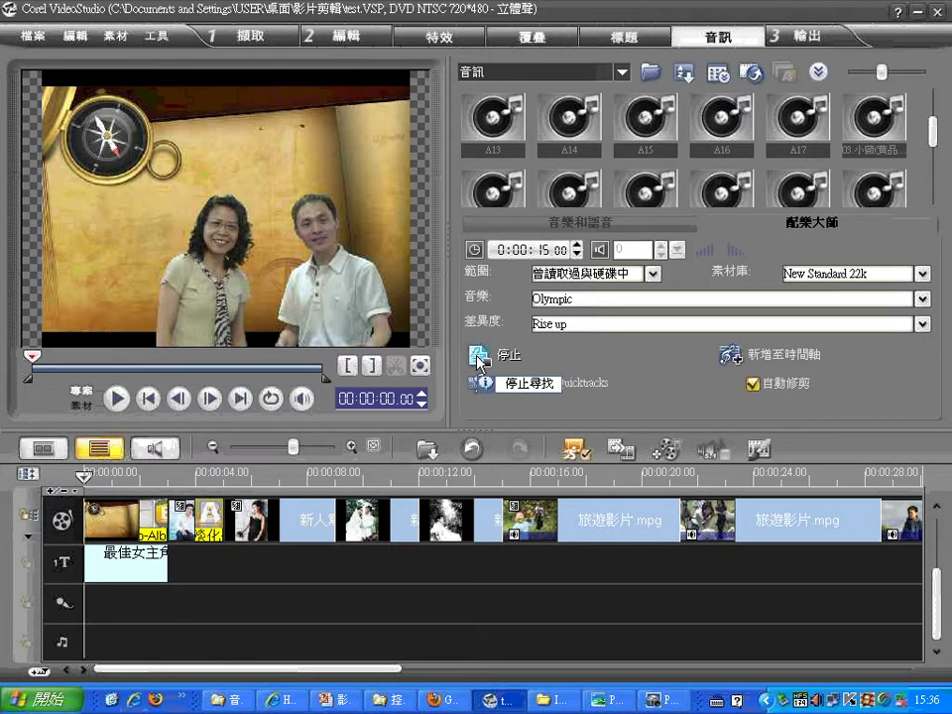
left_click(563, 324)
left_click(560, 390)
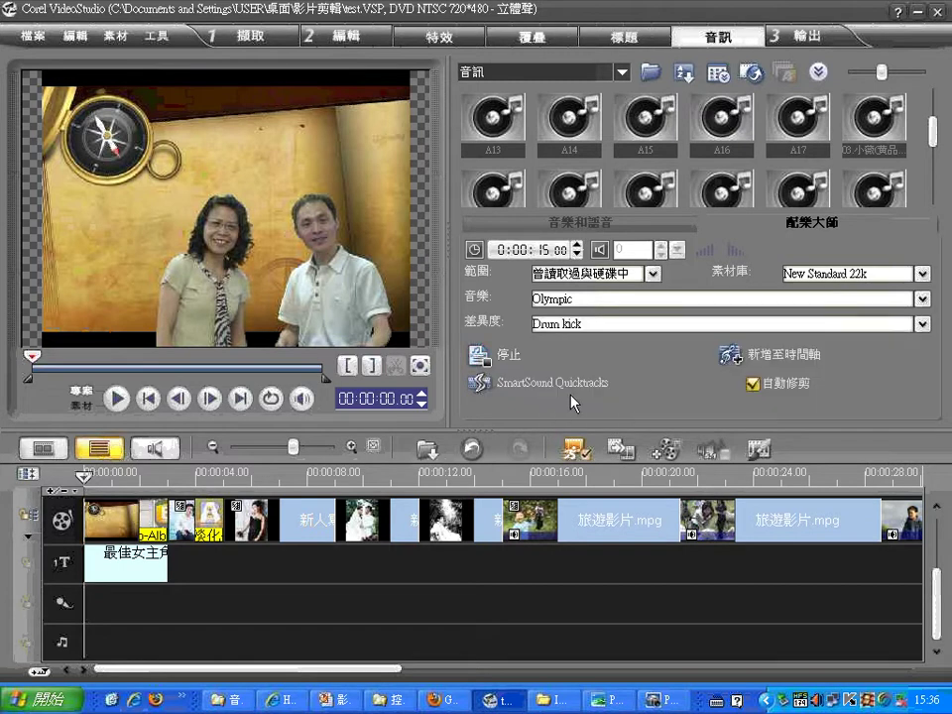
left_click(488, 359)
Choose Hot and Spicy as the Auto Music track and preview its Slammin and Banda variations
left_click(617, 299)
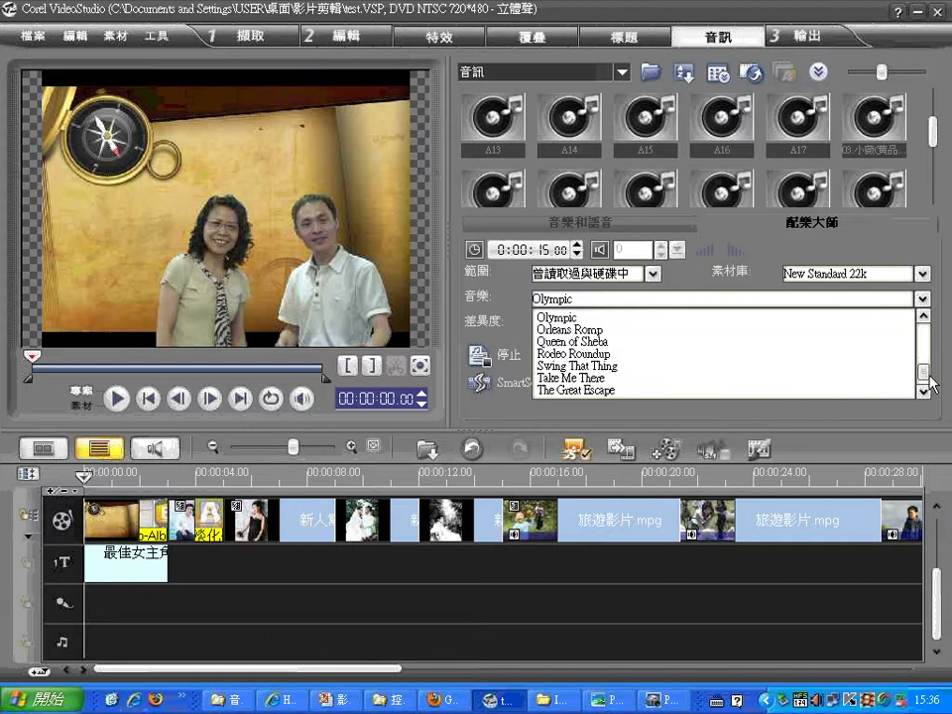
left_click_drag(925, 384, 925, 365)
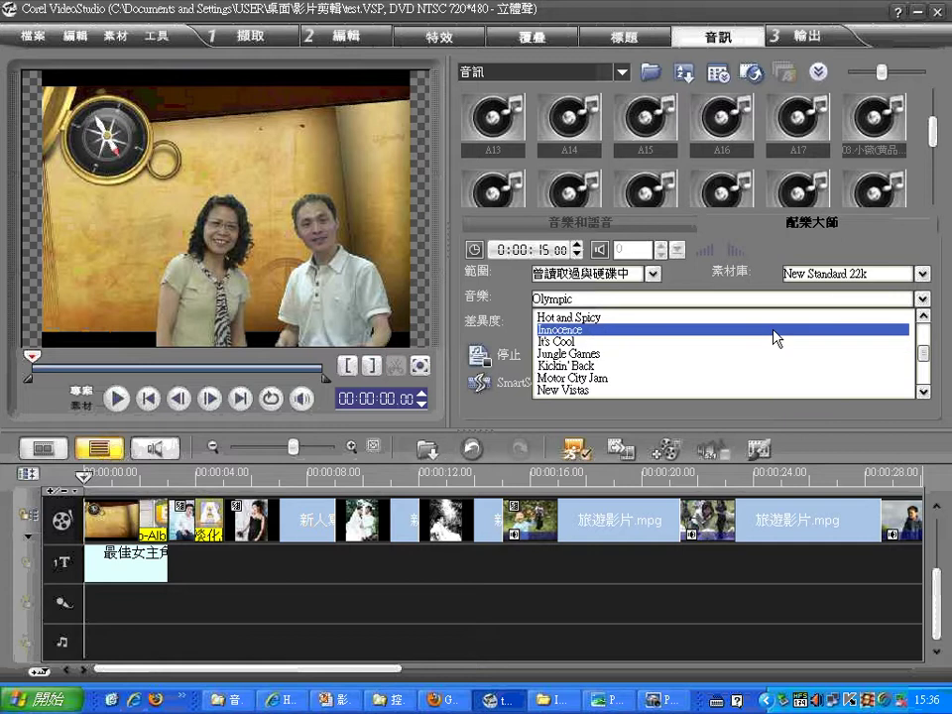
scroll(775, 337, "up", 1)
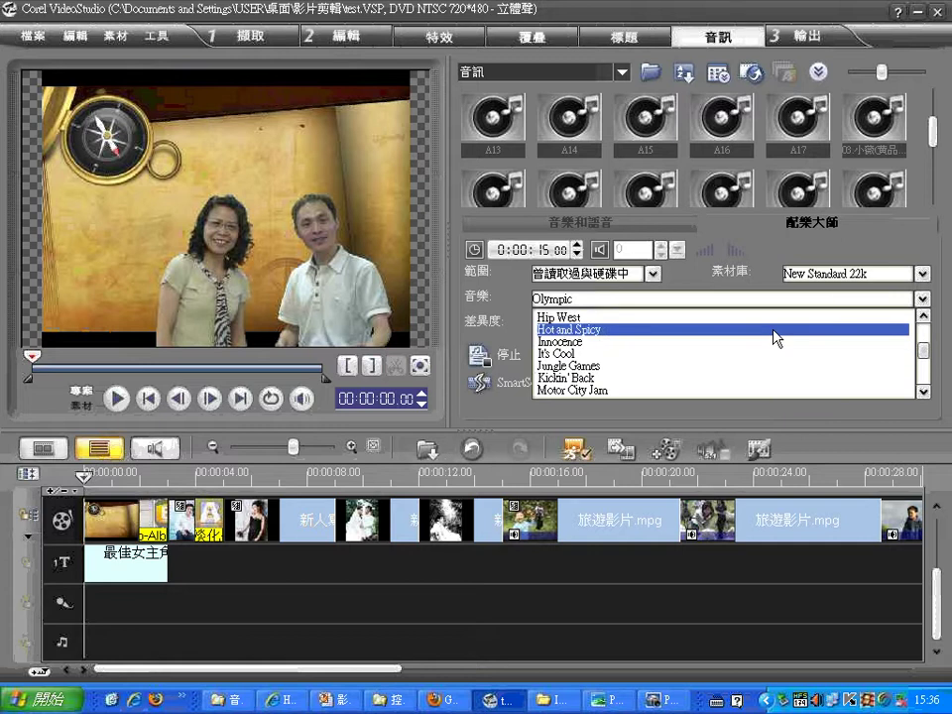
left_click(775, 329)
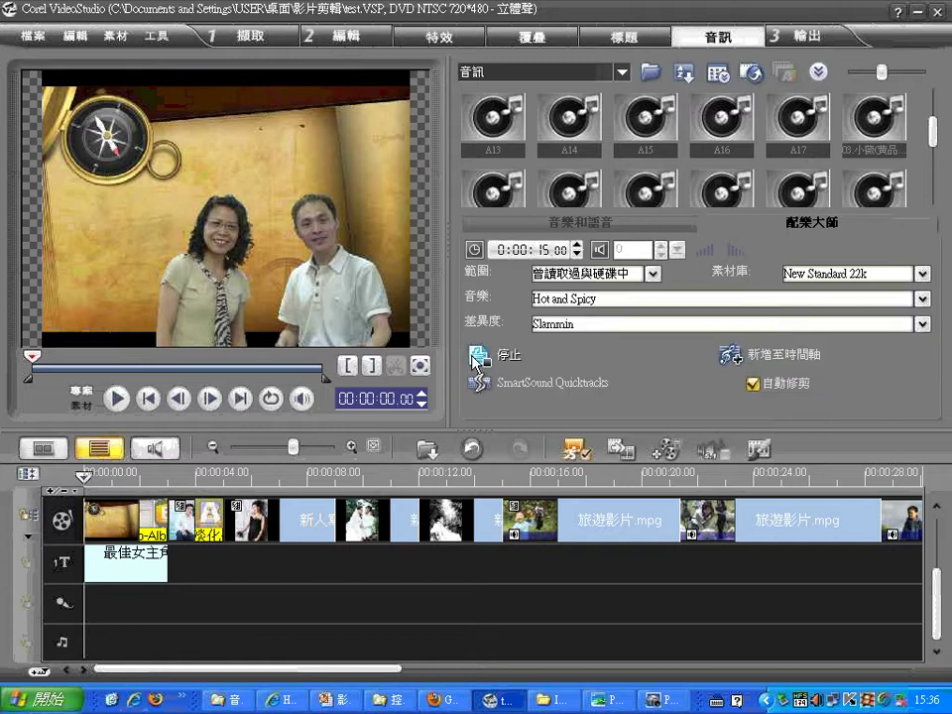
left_click(573, 332)
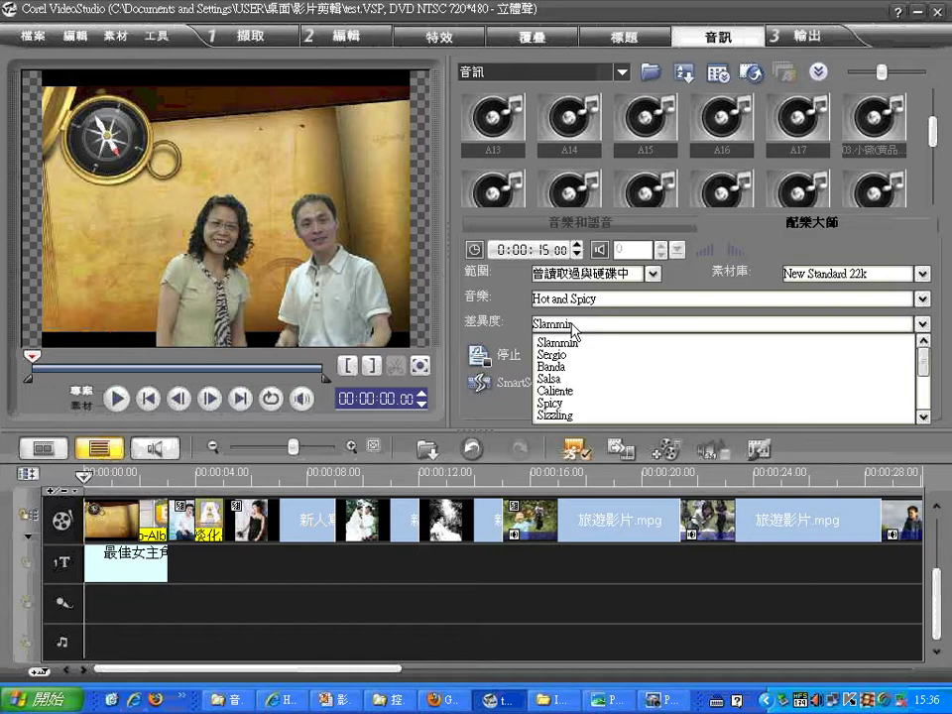
left_click(563, 372)
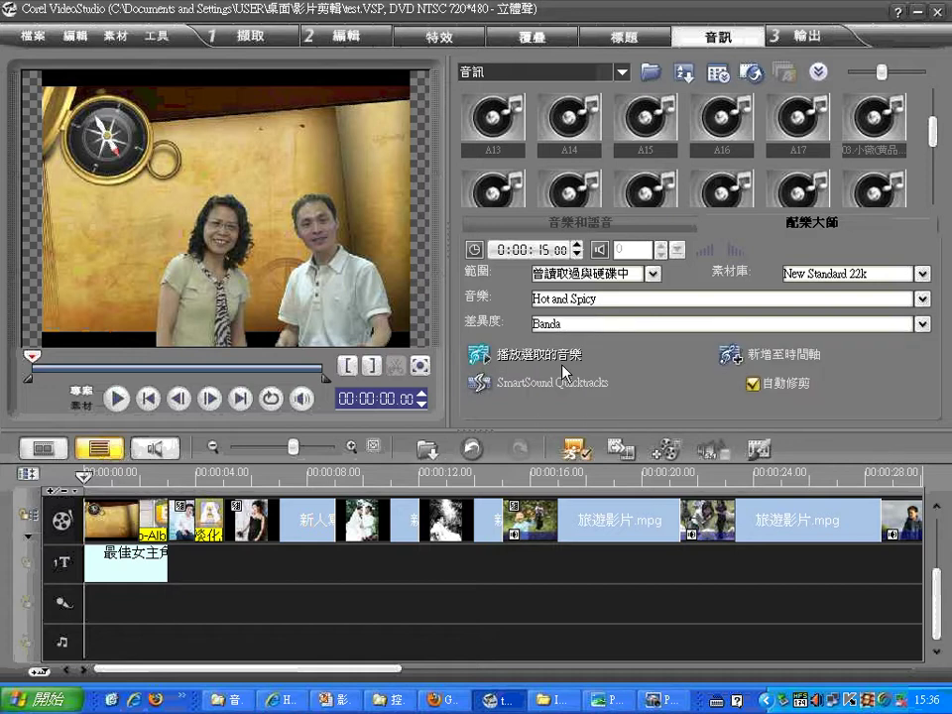
left_click(492, 357)
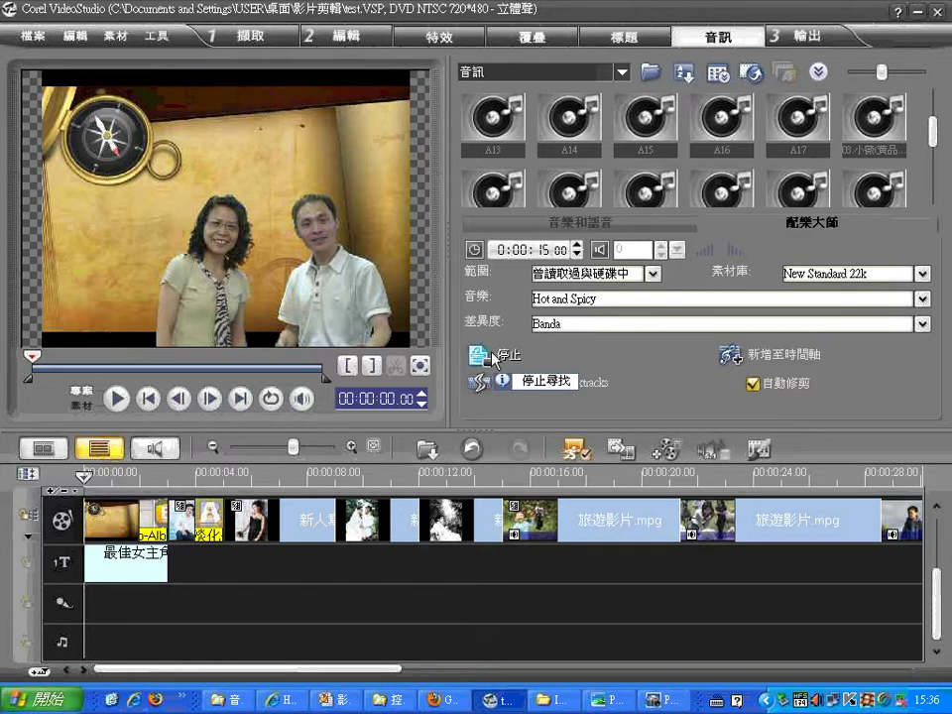
Choose Take Me There as the Auto Music track, preview its Fates variation and add it to the timeline
left_click(571, 300)
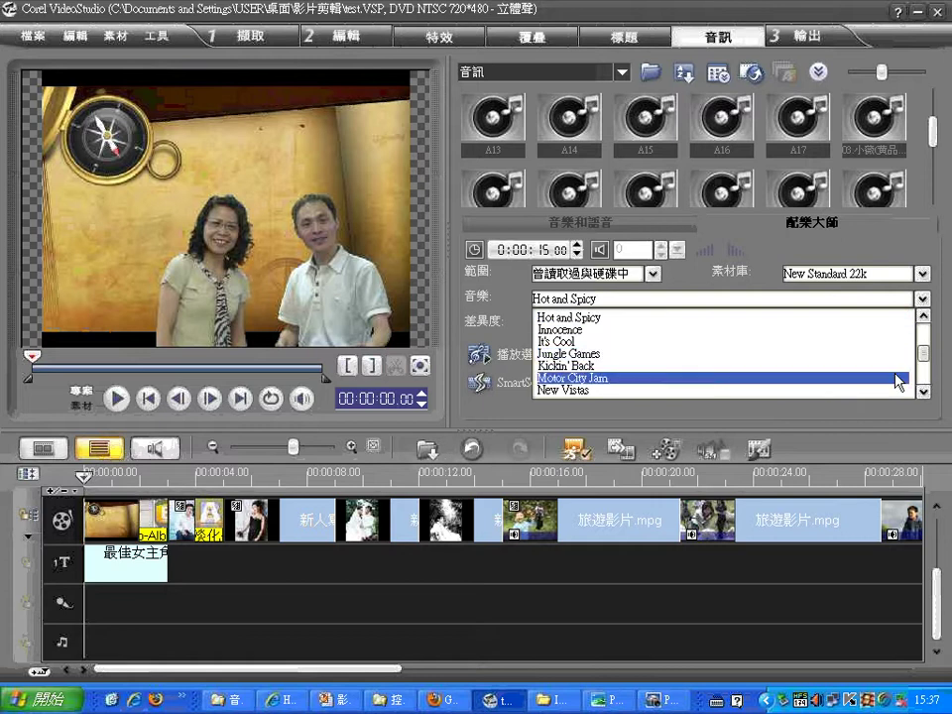
left_click_drag(923, 367, 923, 331)
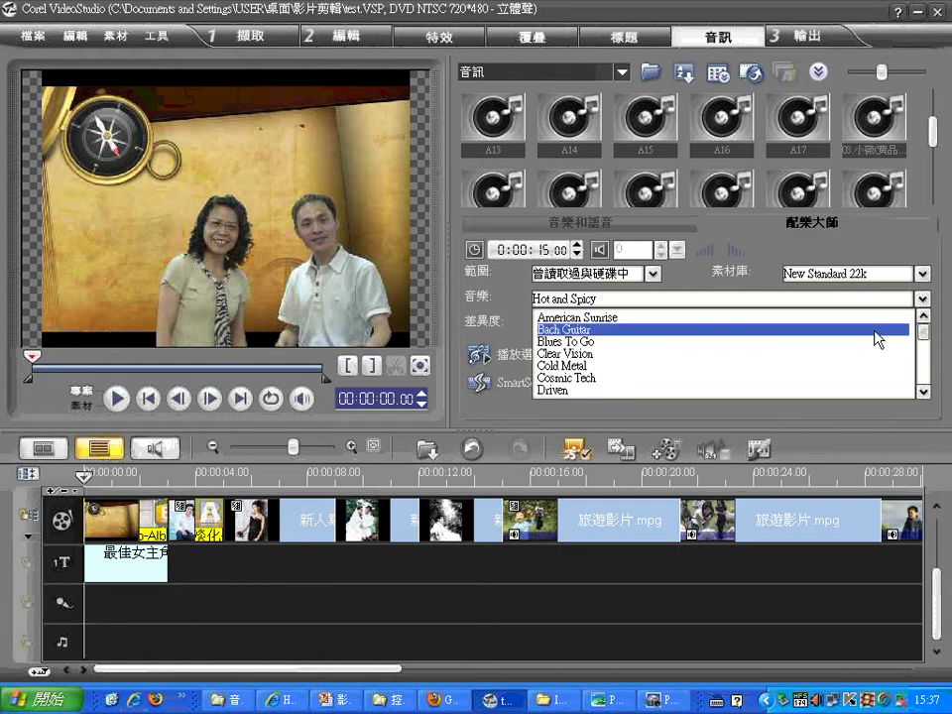
left_click_drag(923, 334, 923, 349)
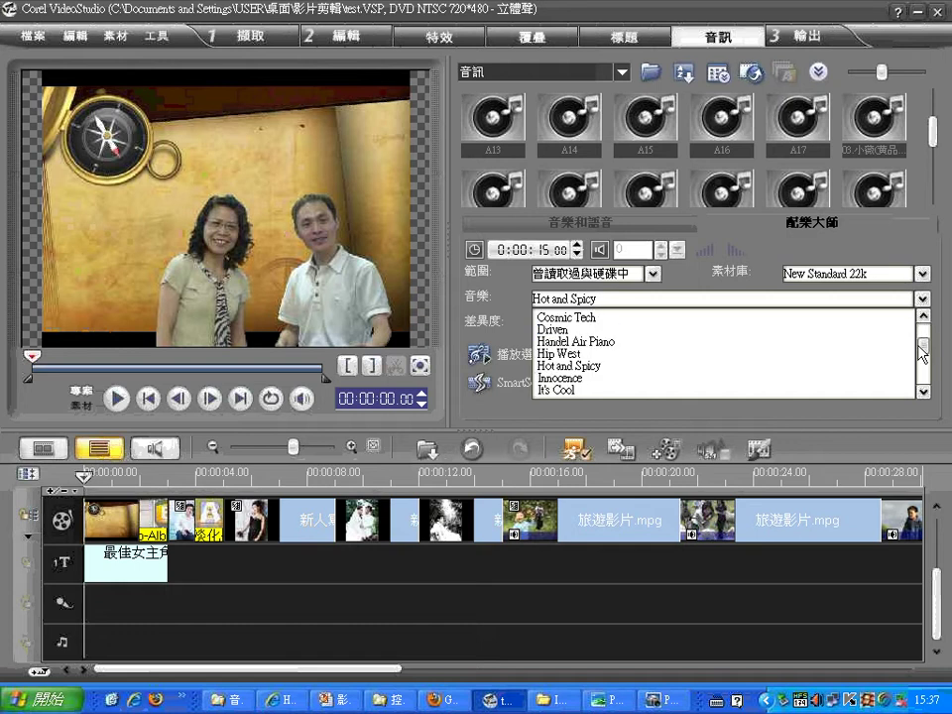
left_click_drag(921, 353, 919, 389)
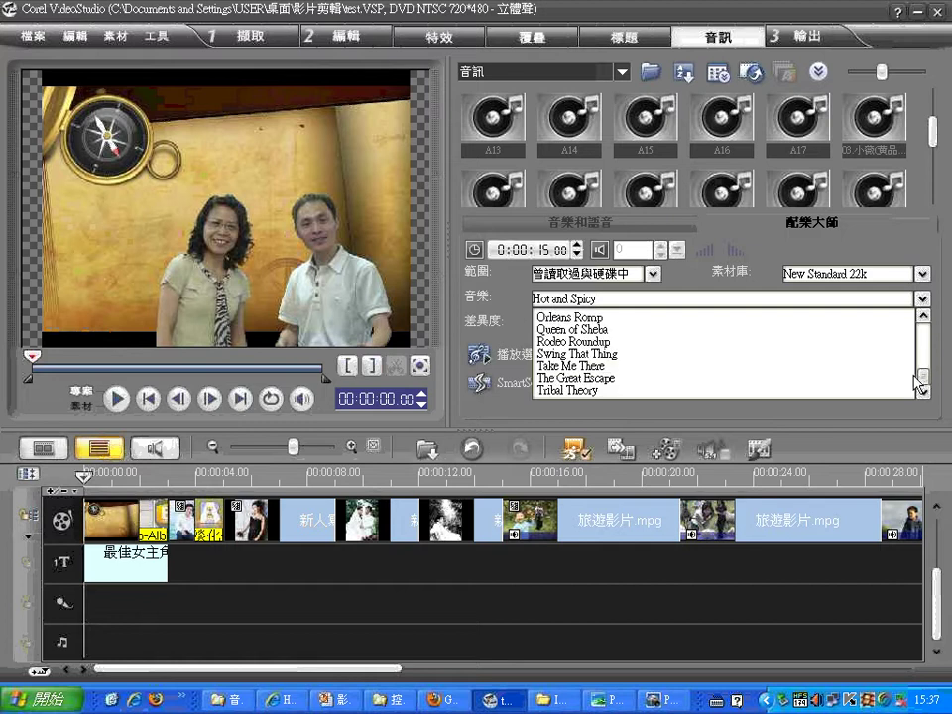
left_click(709, 365)
left_click(481, 357)
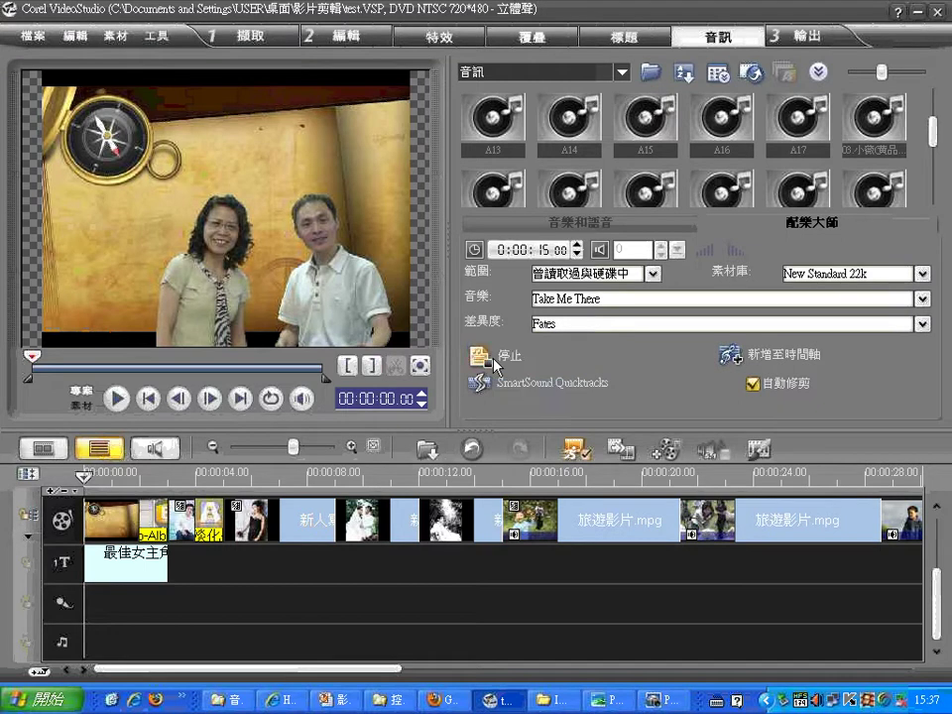
left_click(493, 359)
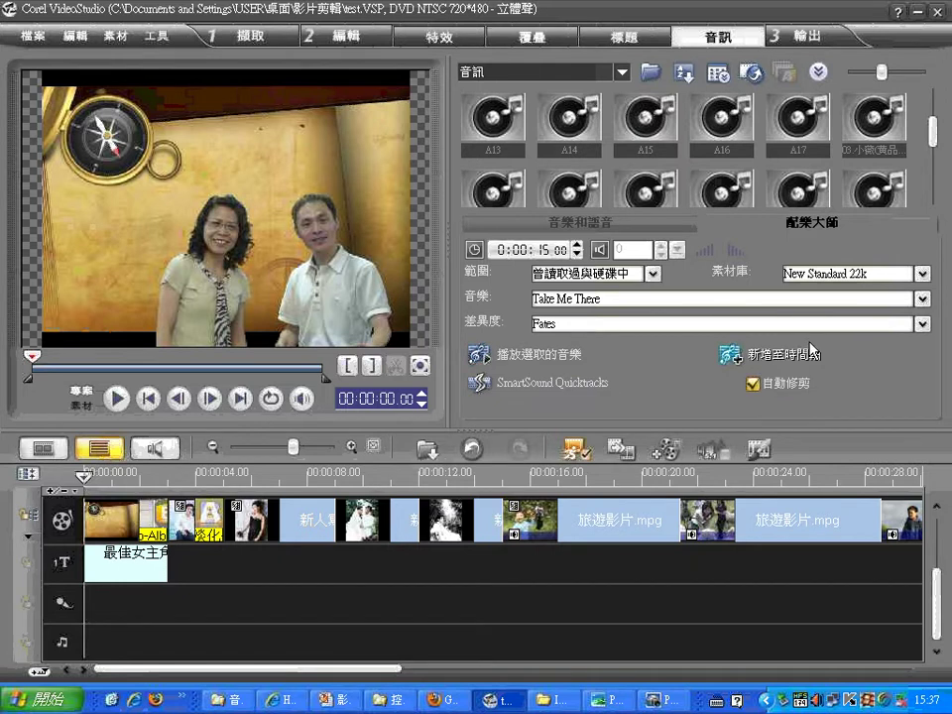
left_click(738, 356)
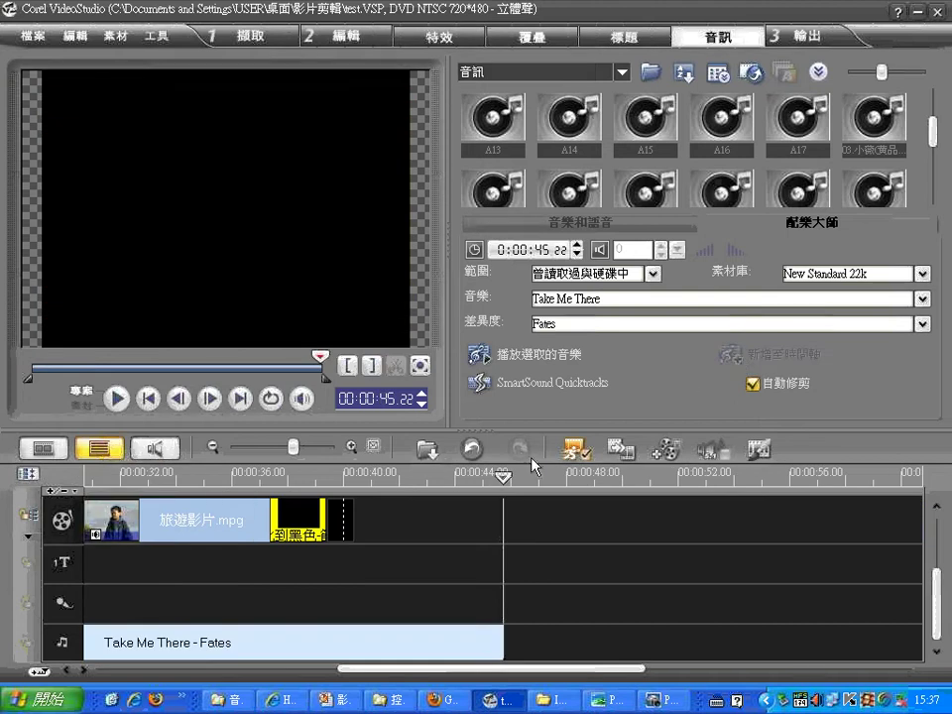
Change the variation of the Take Me There clip on the music track to Once again and preview it
left_click(374, 446)
left_click(725, 630)
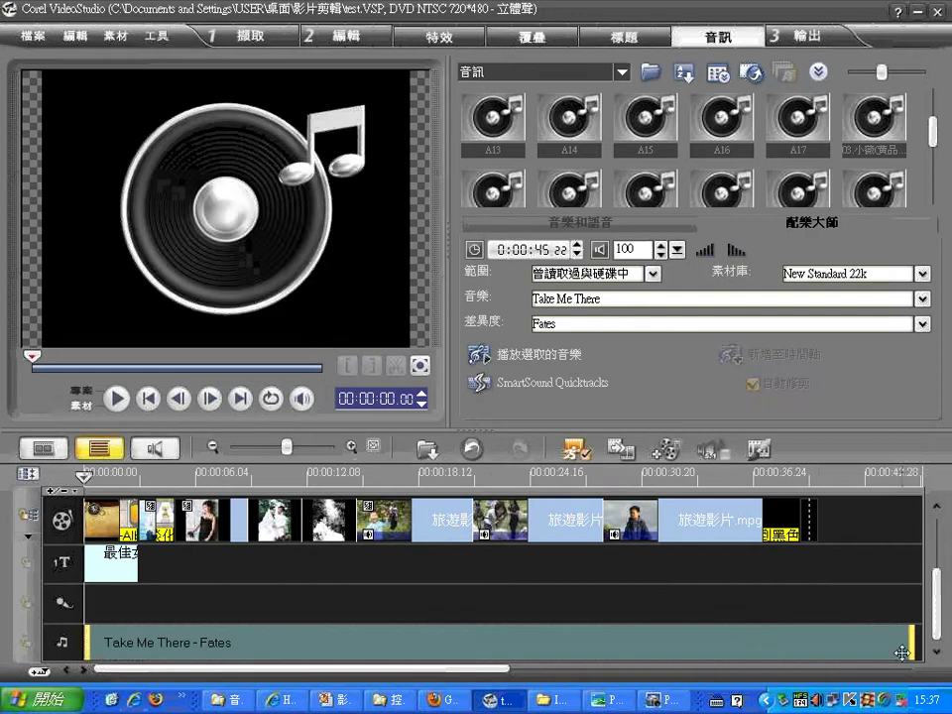
left_click(648, 325)
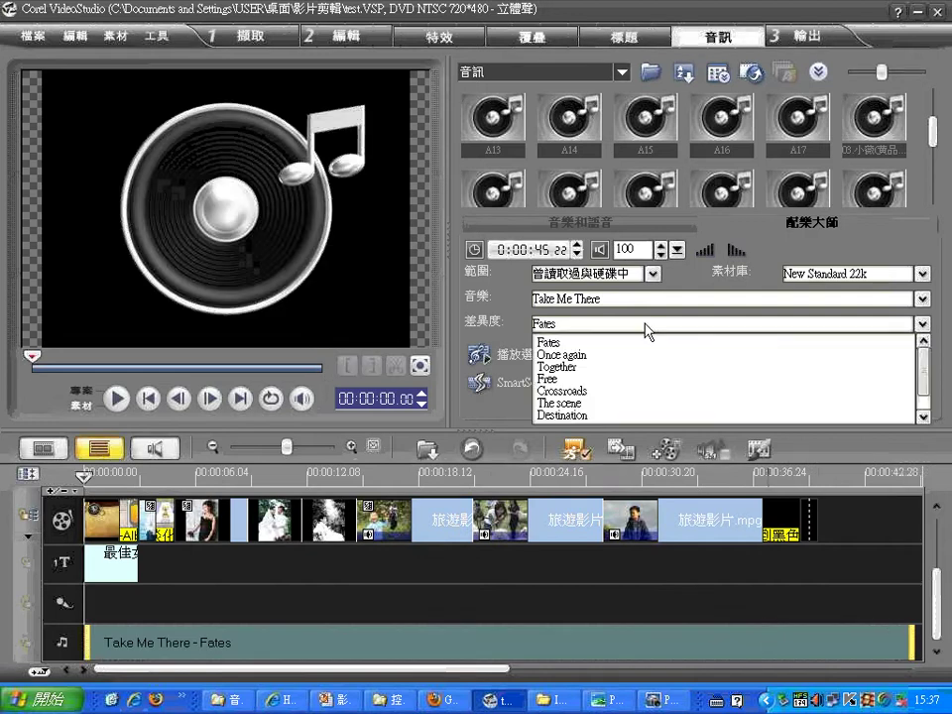
left_click(645, 356)
left_click(496, 357)
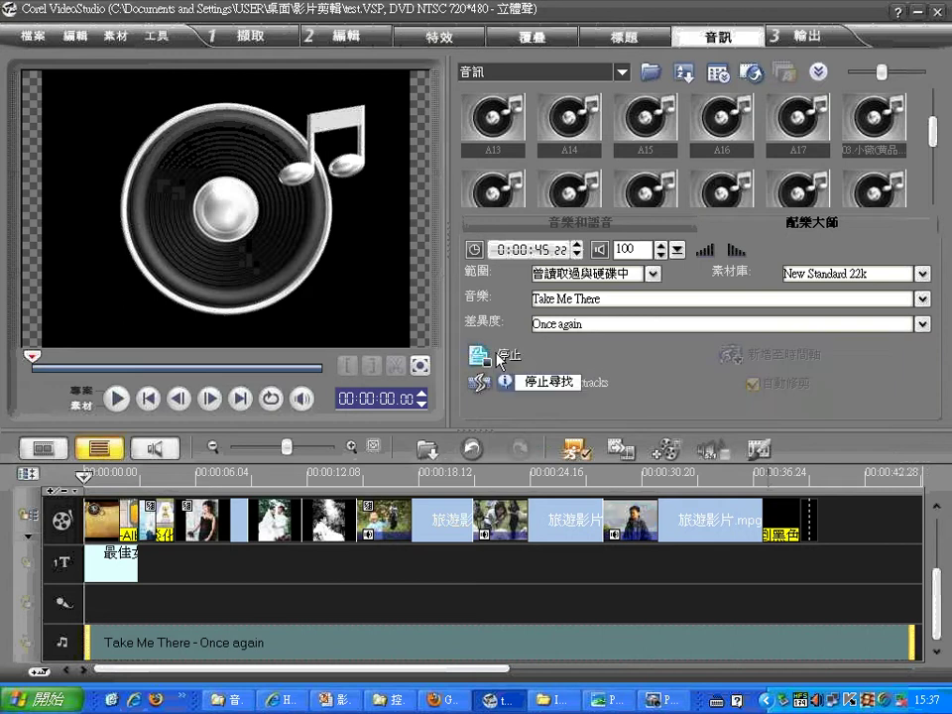
left_click(499, 359)
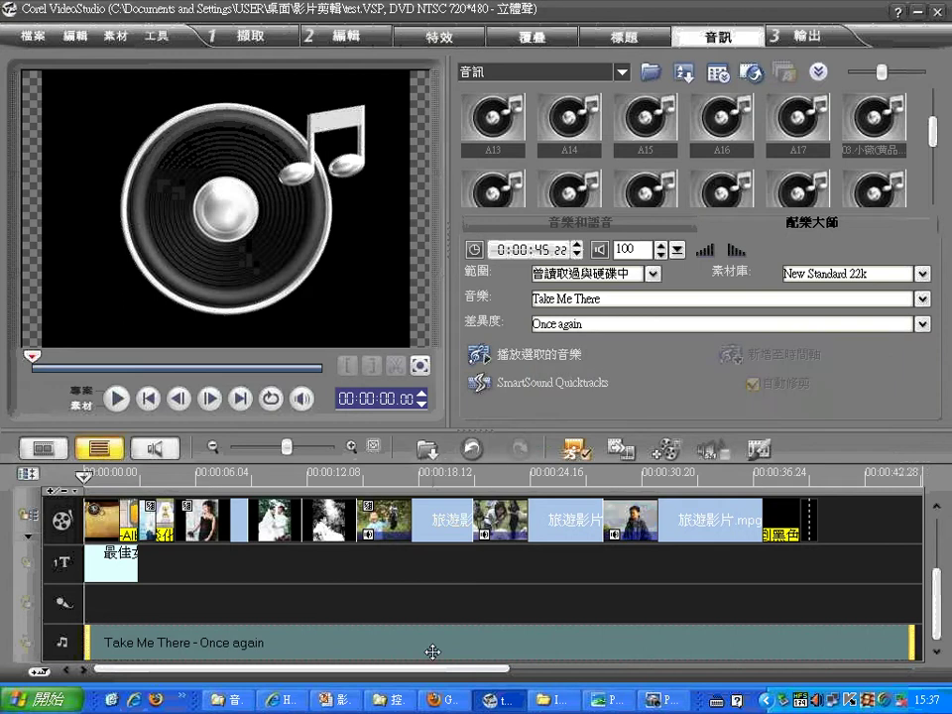
Delete the Take Me There clip from the music track and add it again with the Once again variation
key("Delete")
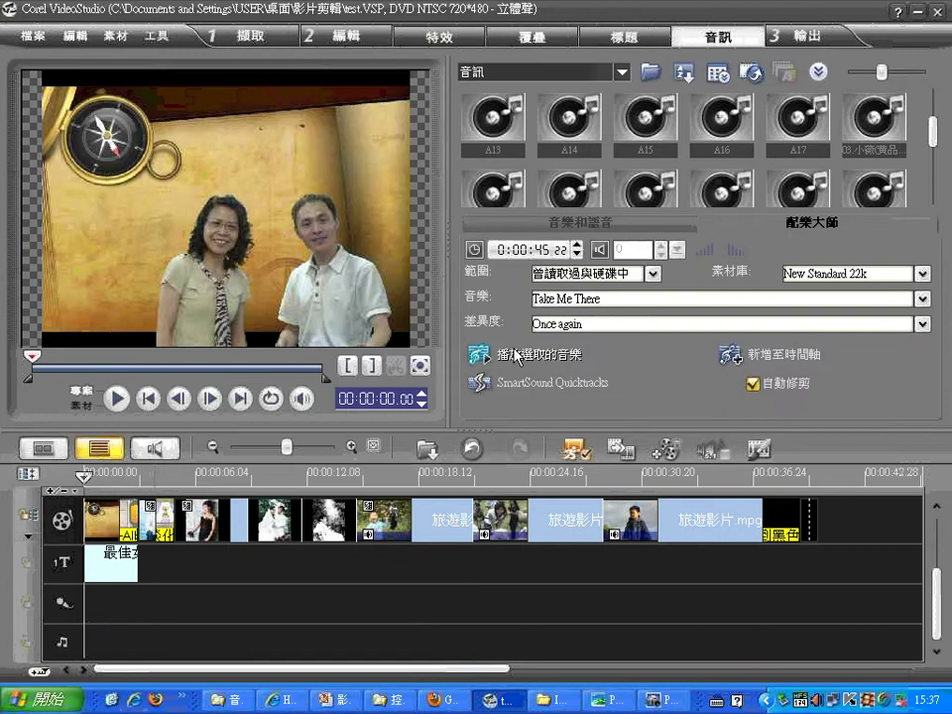
left_click(734, 353)
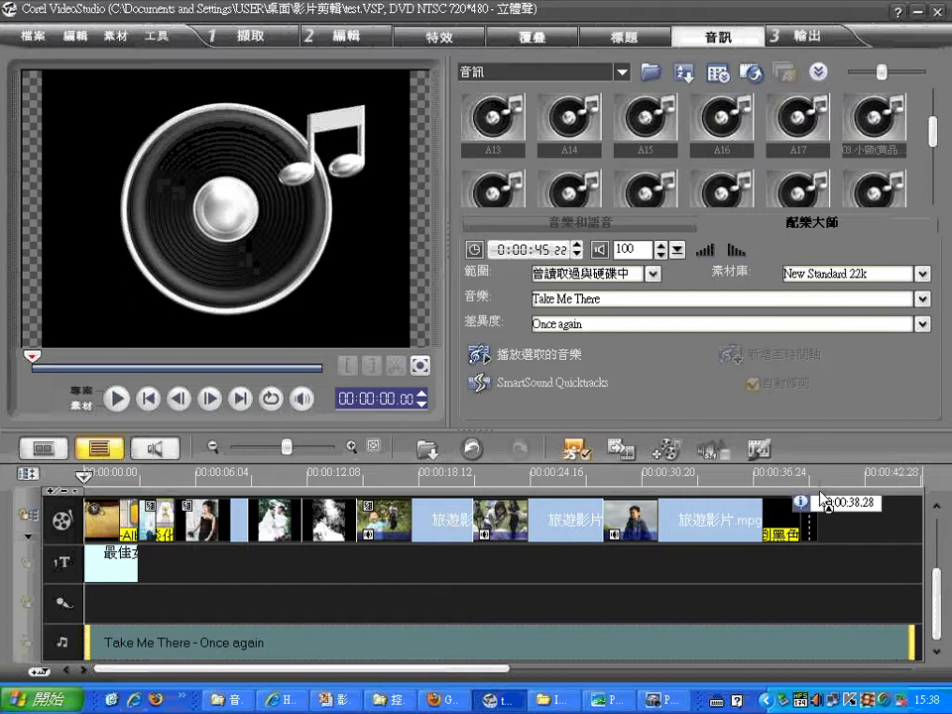
Play the start of the Take Me There clip, then listen to its ending from about 00:00:39.28
left_click(116, 399)
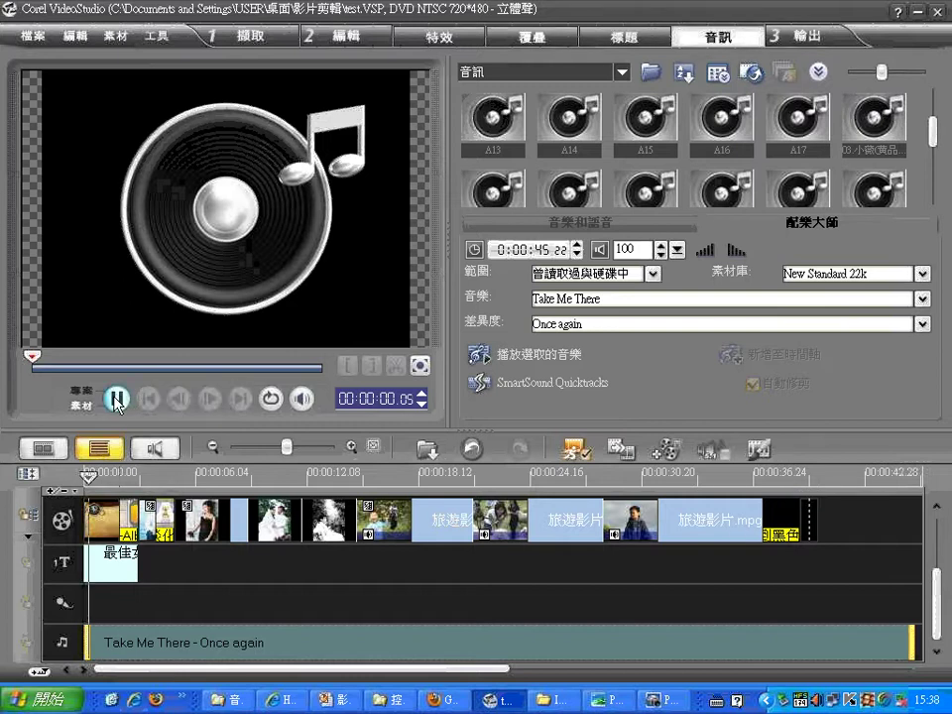
left_click(116, 399)
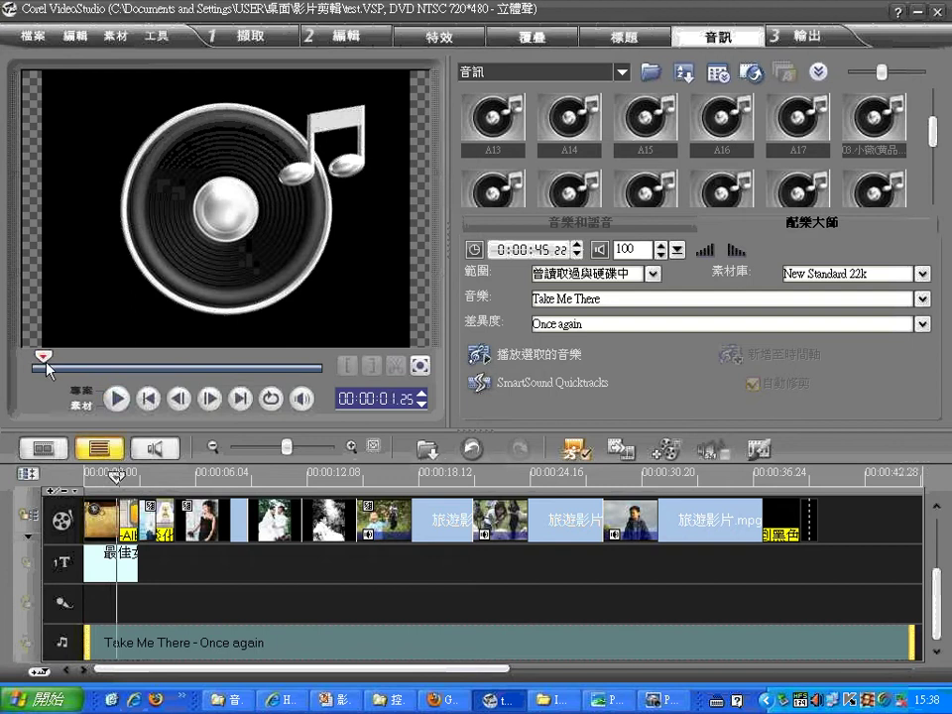
left_click_drag(109, 356, 285, 360)
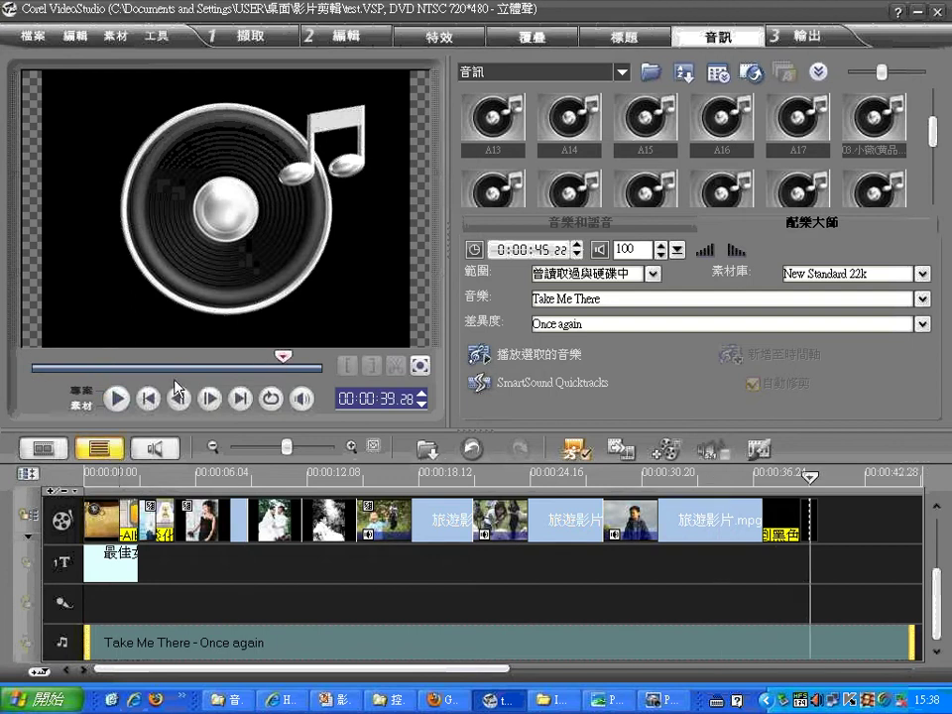
left_click(117, 399)
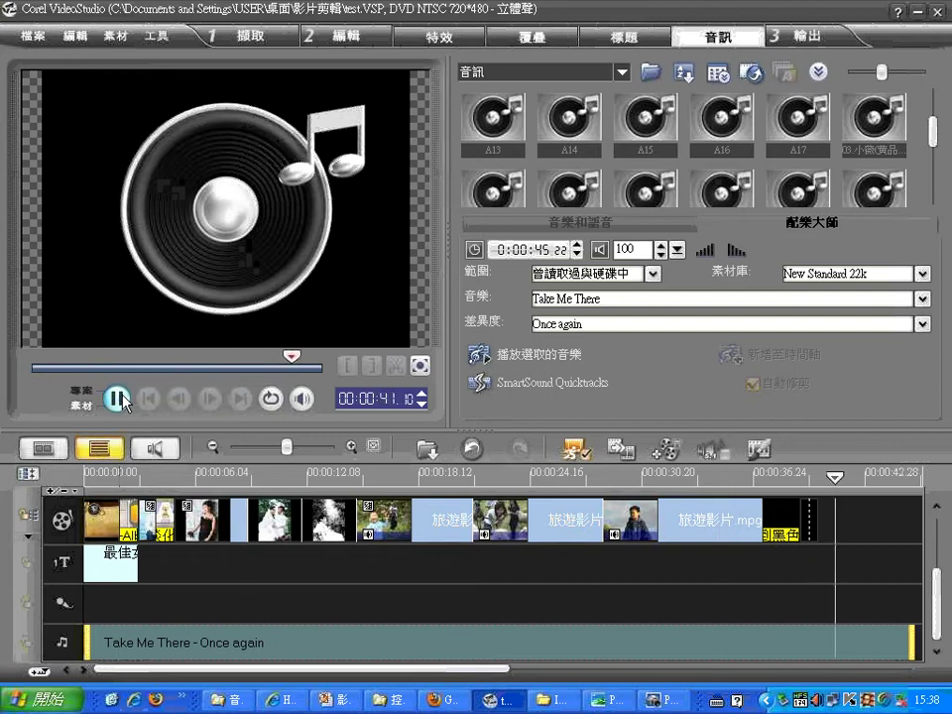